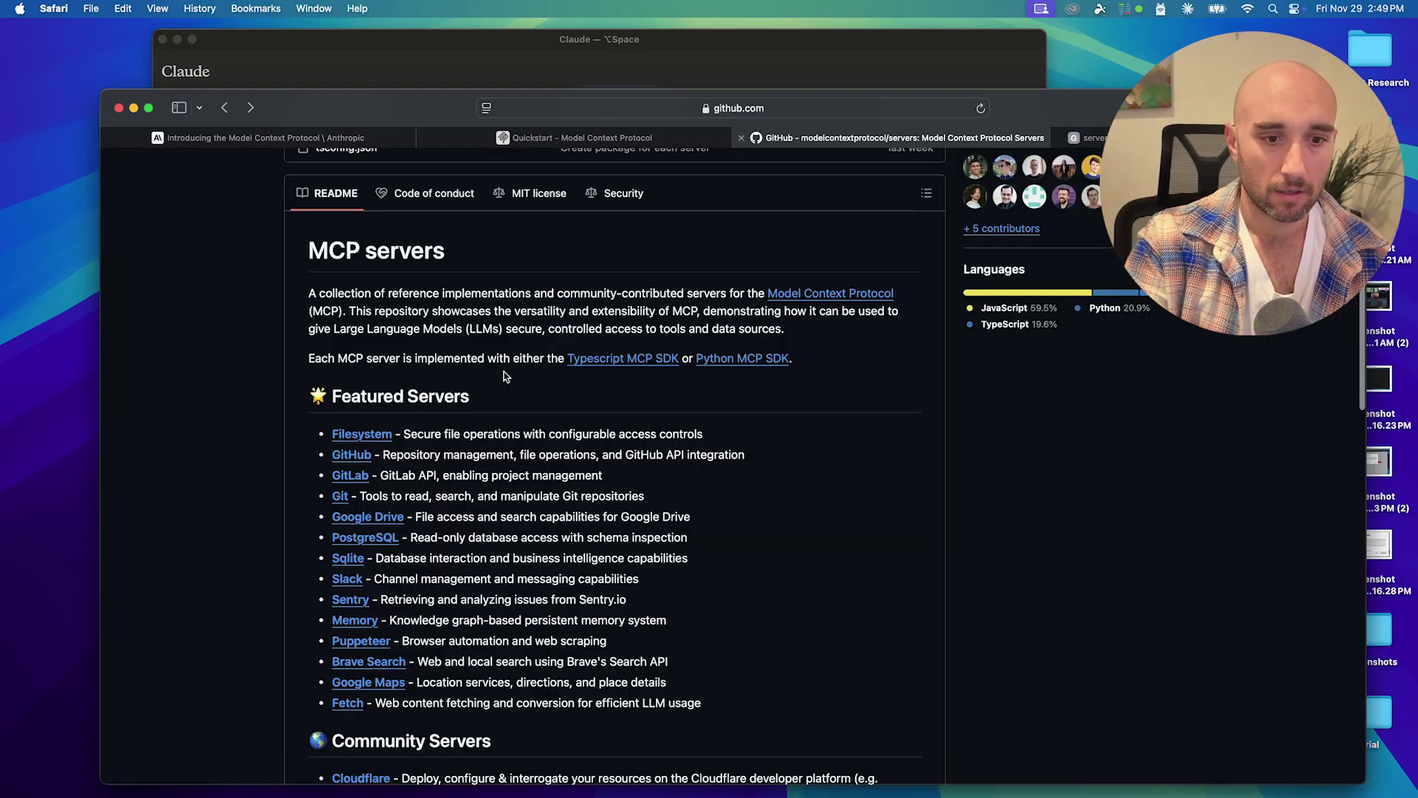
Step: Open the Brave Search server's page from the Featured Servers list, and bring up the Puppeteer server's page
scroll(504, 371, up, 2)
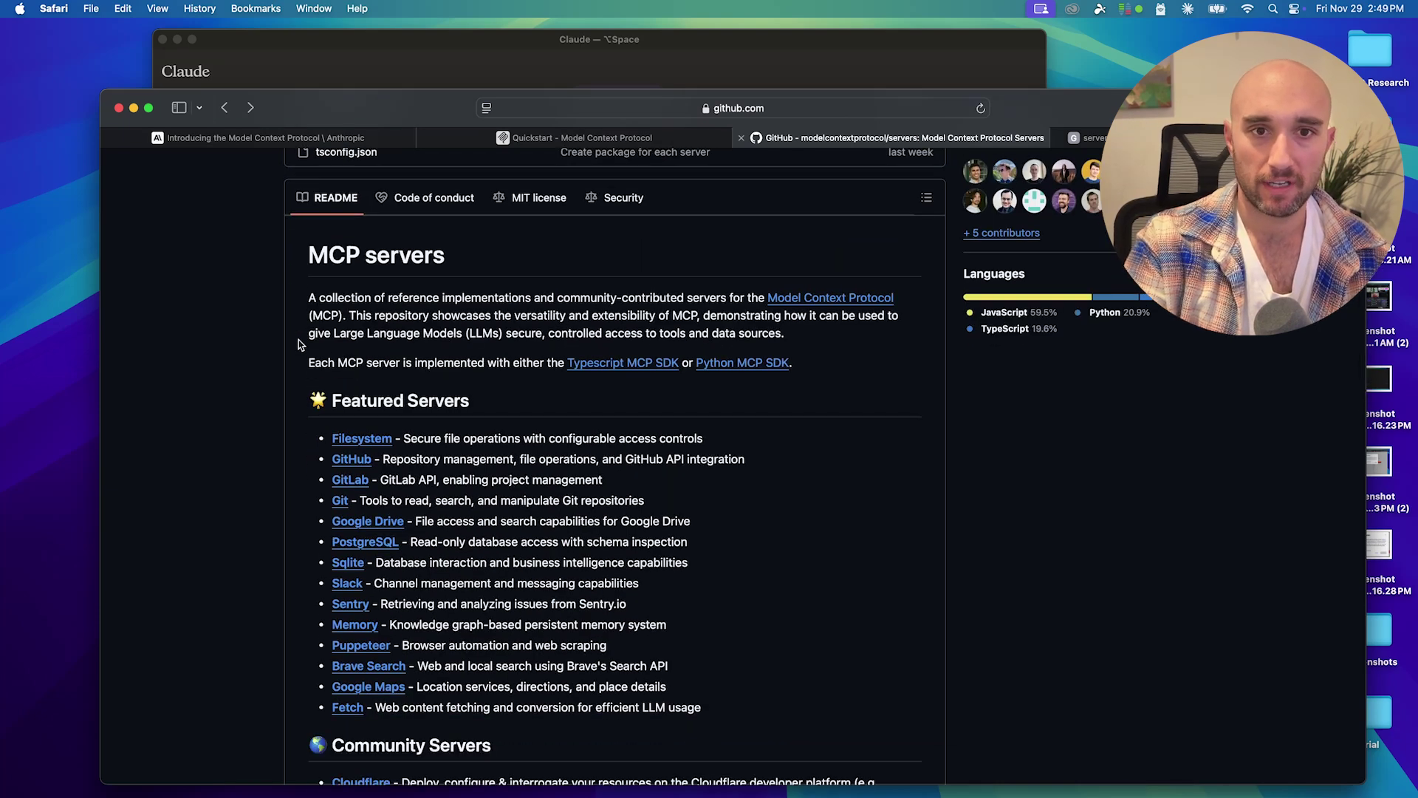
drag(476, 403, 390, 395)
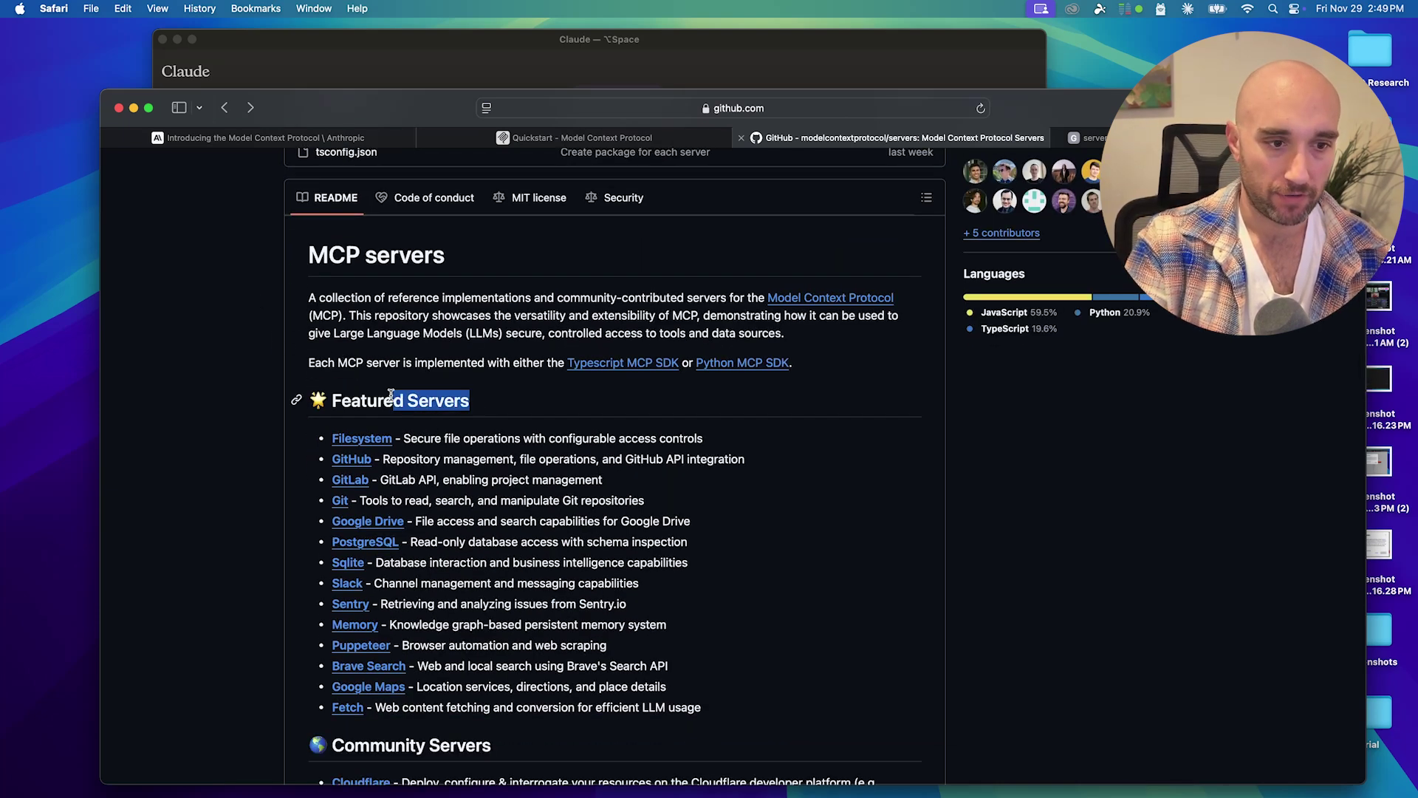
click(372, 667)
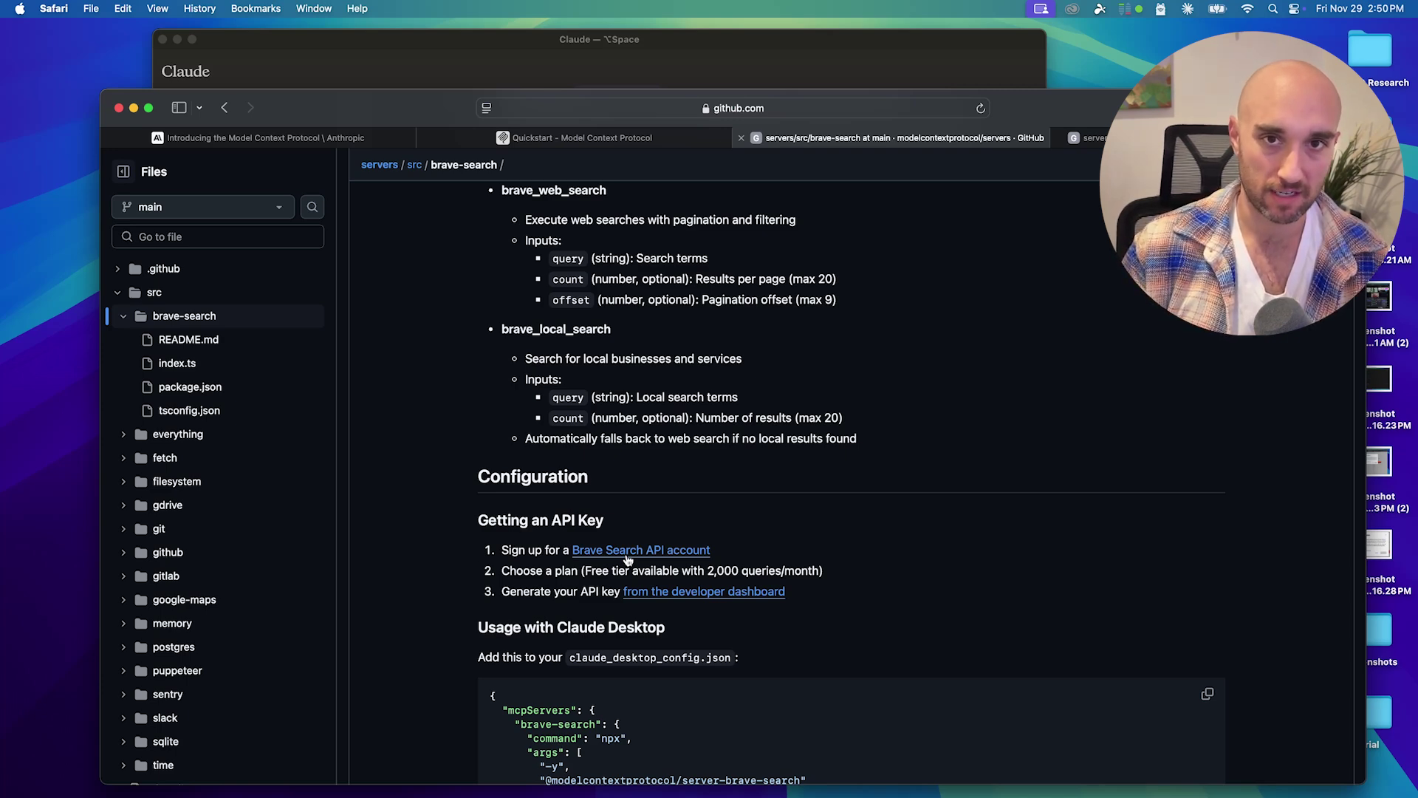
key(ctrl+Tab)
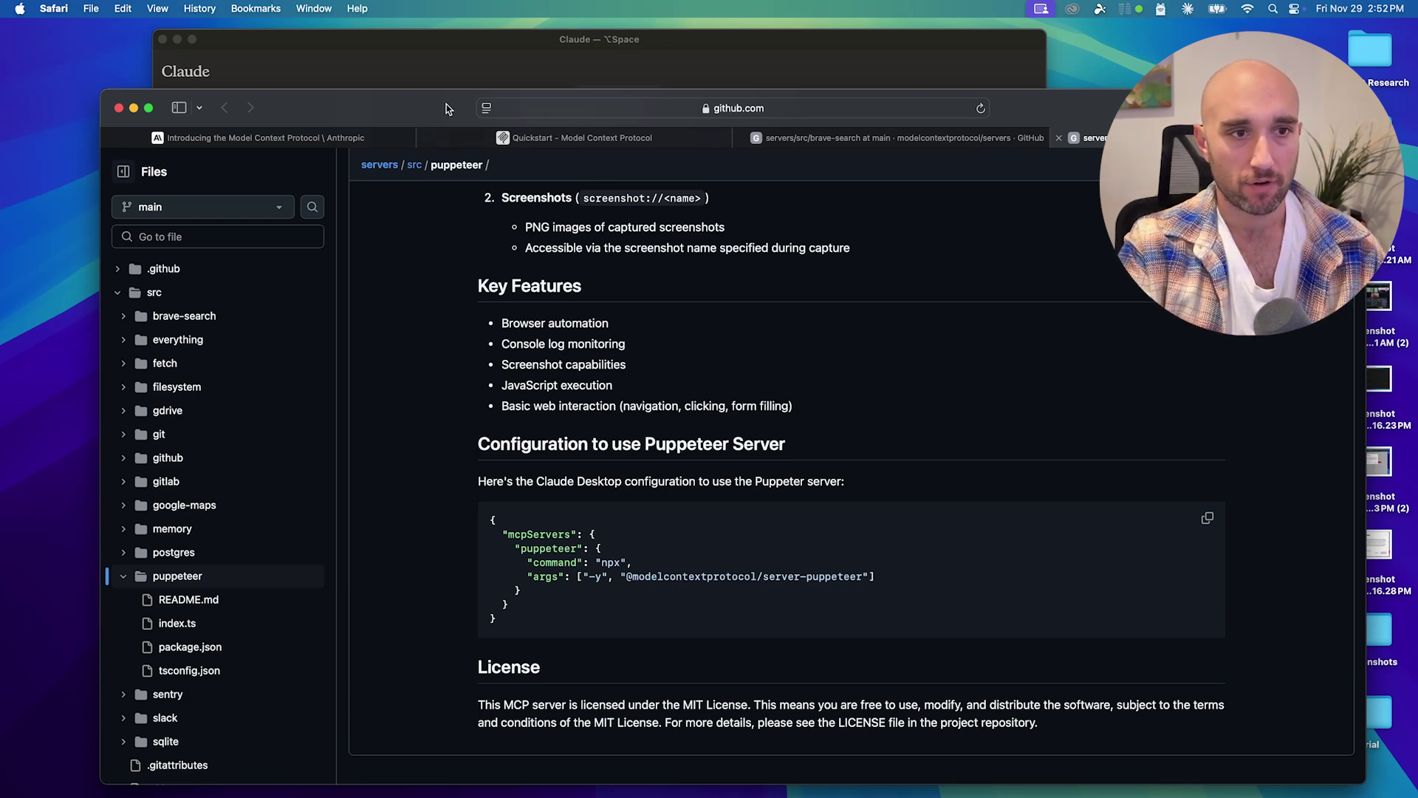
drag(446, 104, 442, 68)
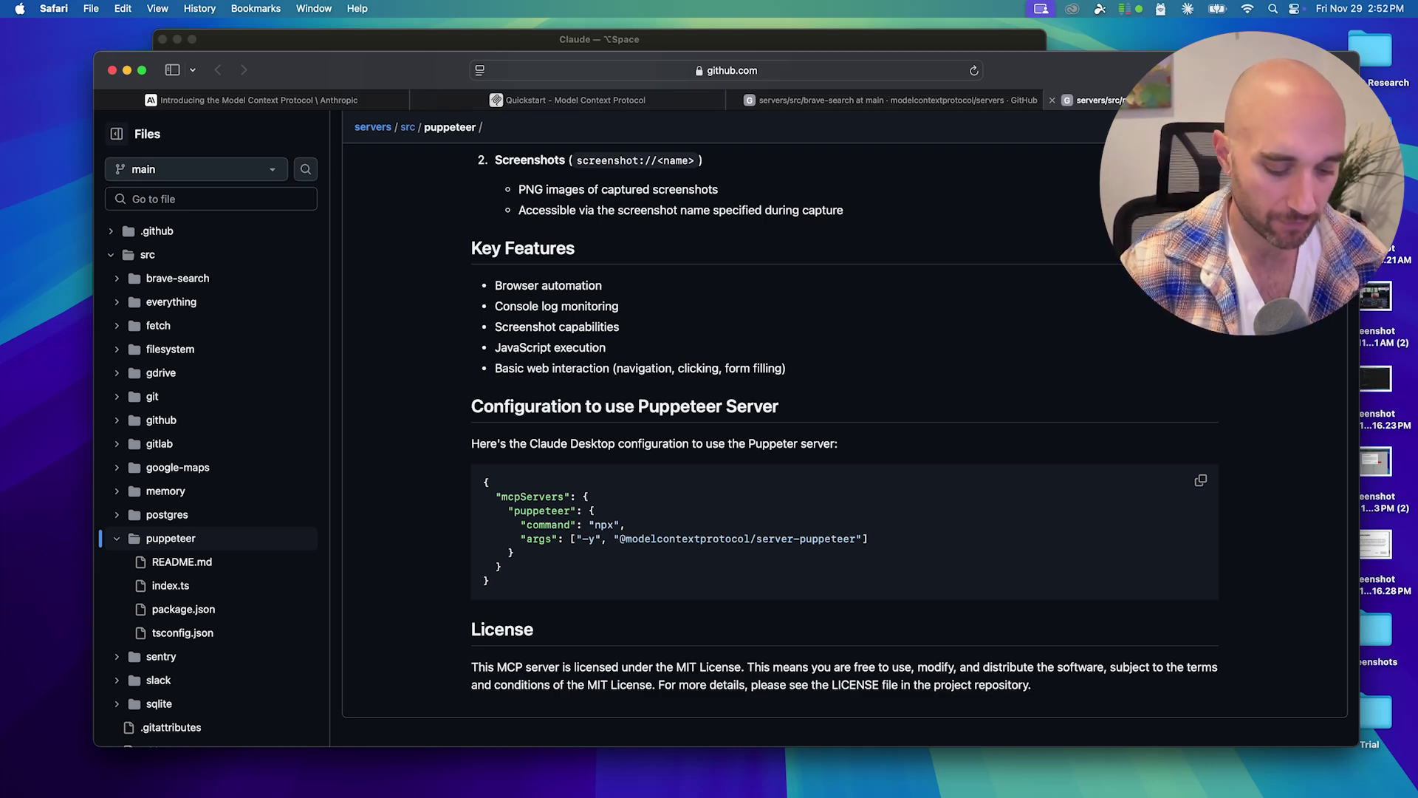
Step: Switch to Visual Studio Code and print the working directory of the Claude folder with pwd in the terminal
key(super+space)
text(vs)
key(Return)
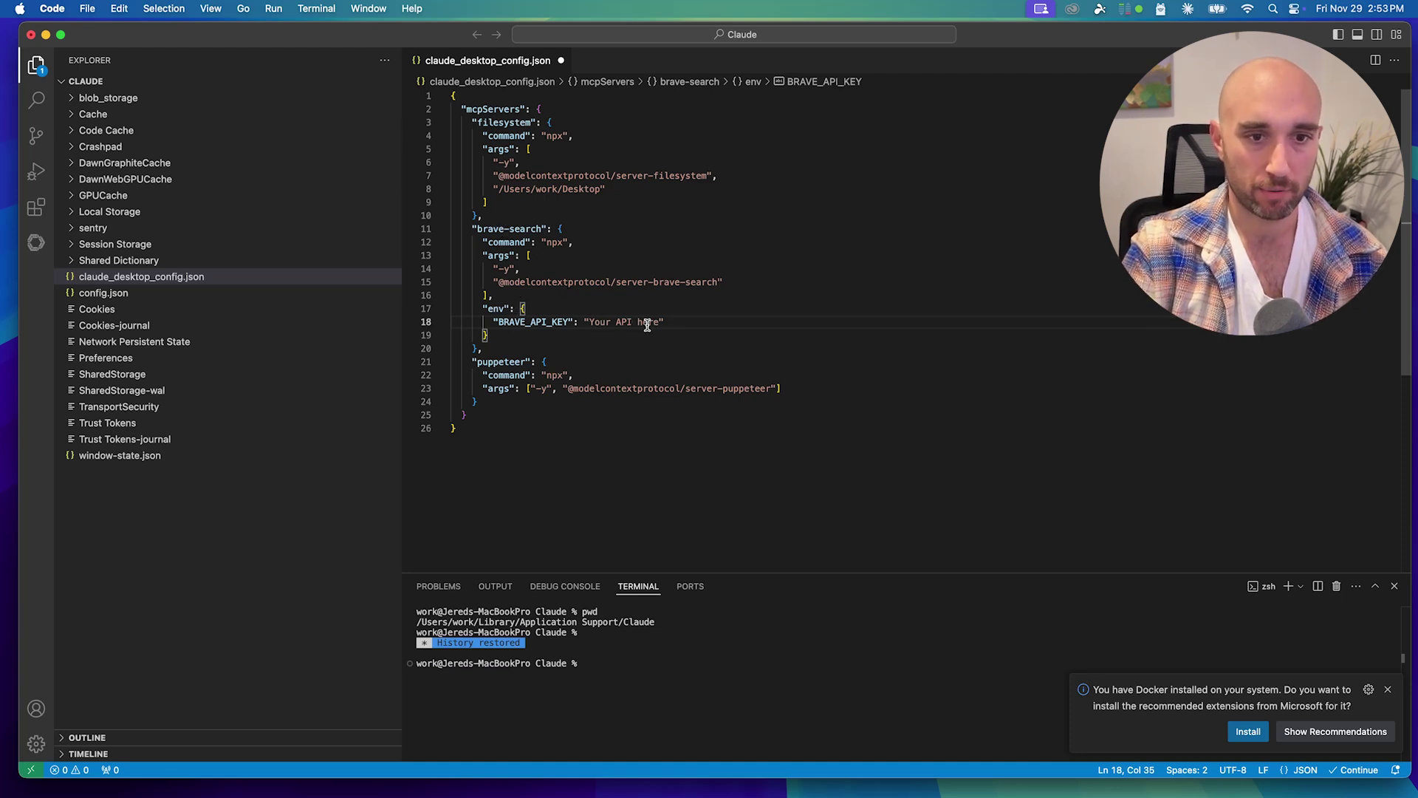
text(pwd)
key(Return)
Step: Return to Safari and highlight the "brave-search" block inside mcpServers in the Brave Search configuration example
key(super+Tab)
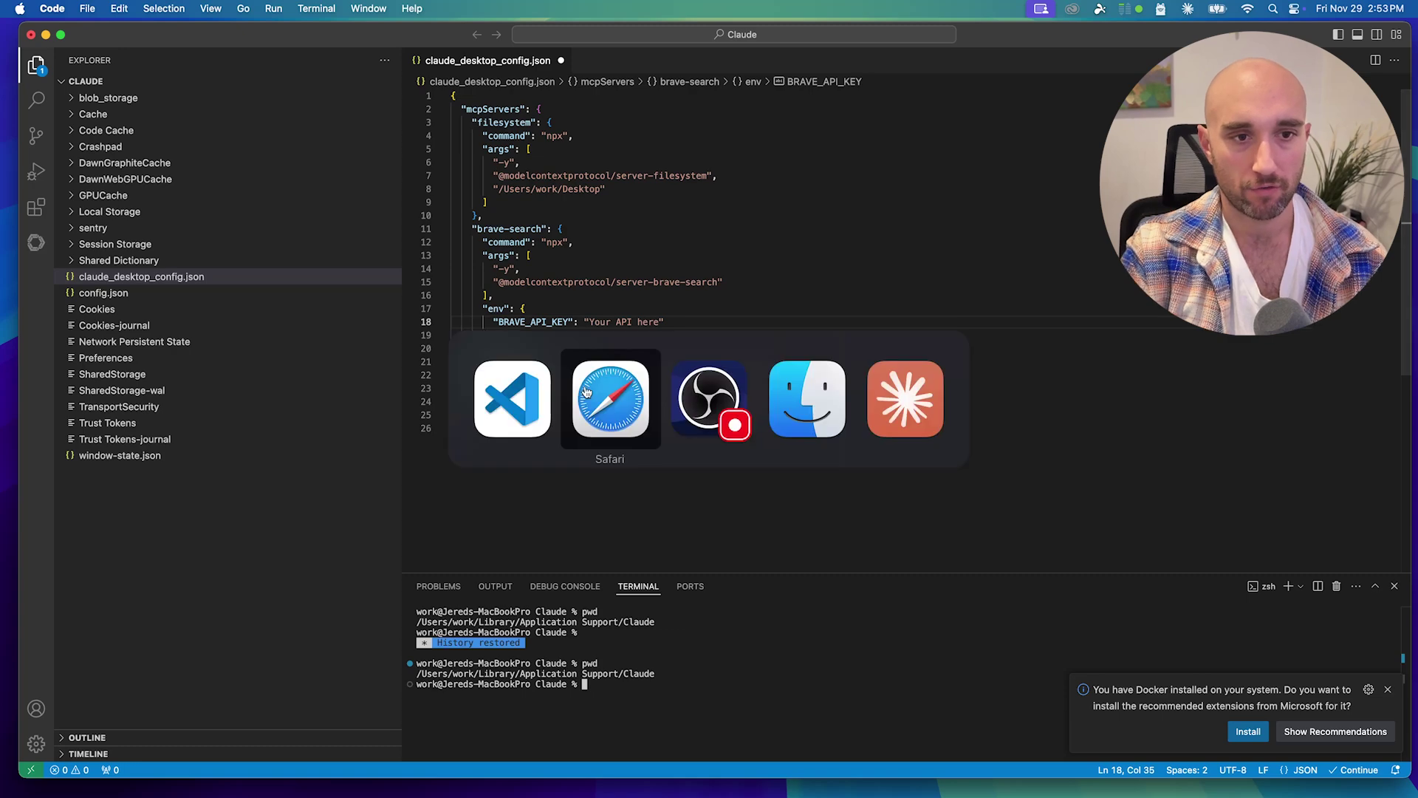
key(super+Tab)
key(super+Tab)
key(super+Tab)
click(586, 392)
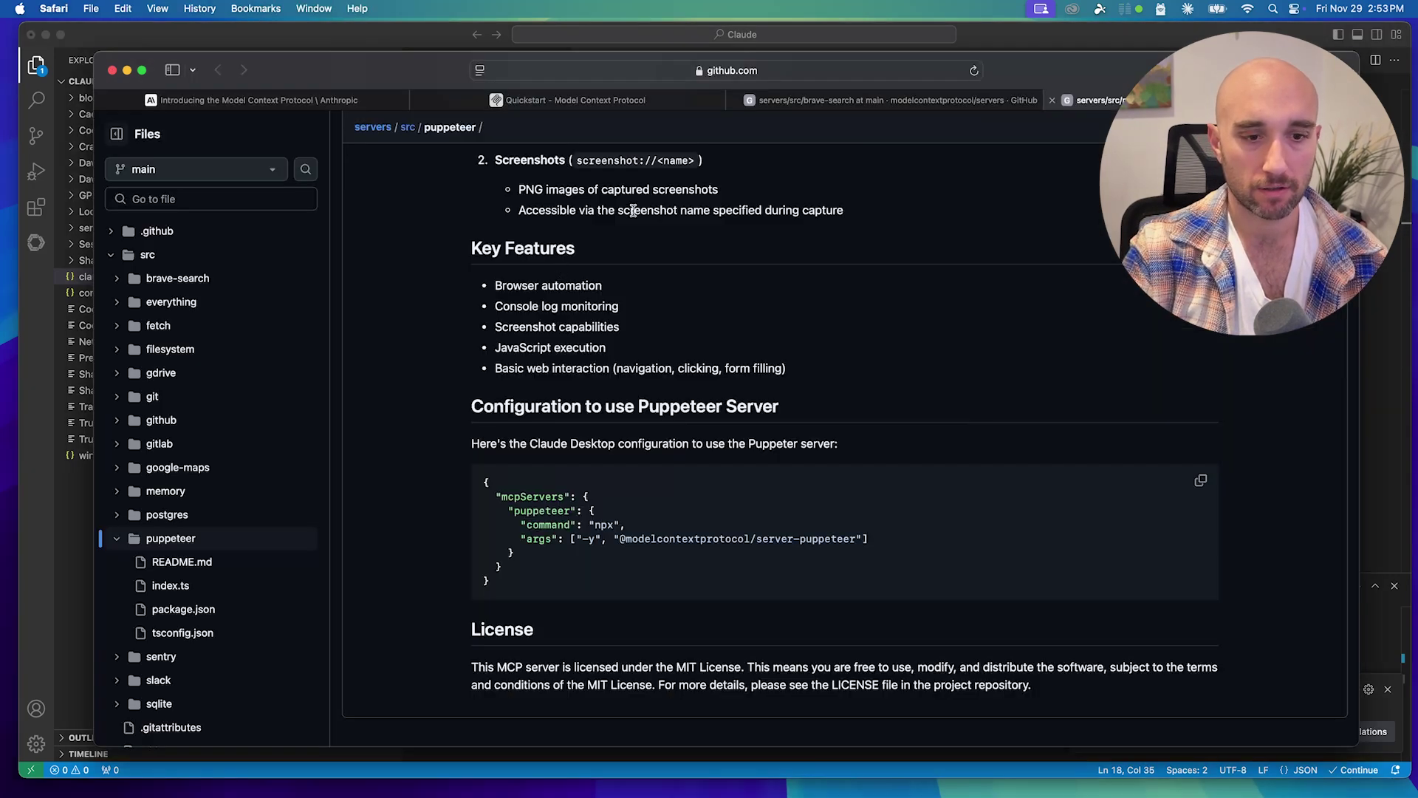
click(835, 98)
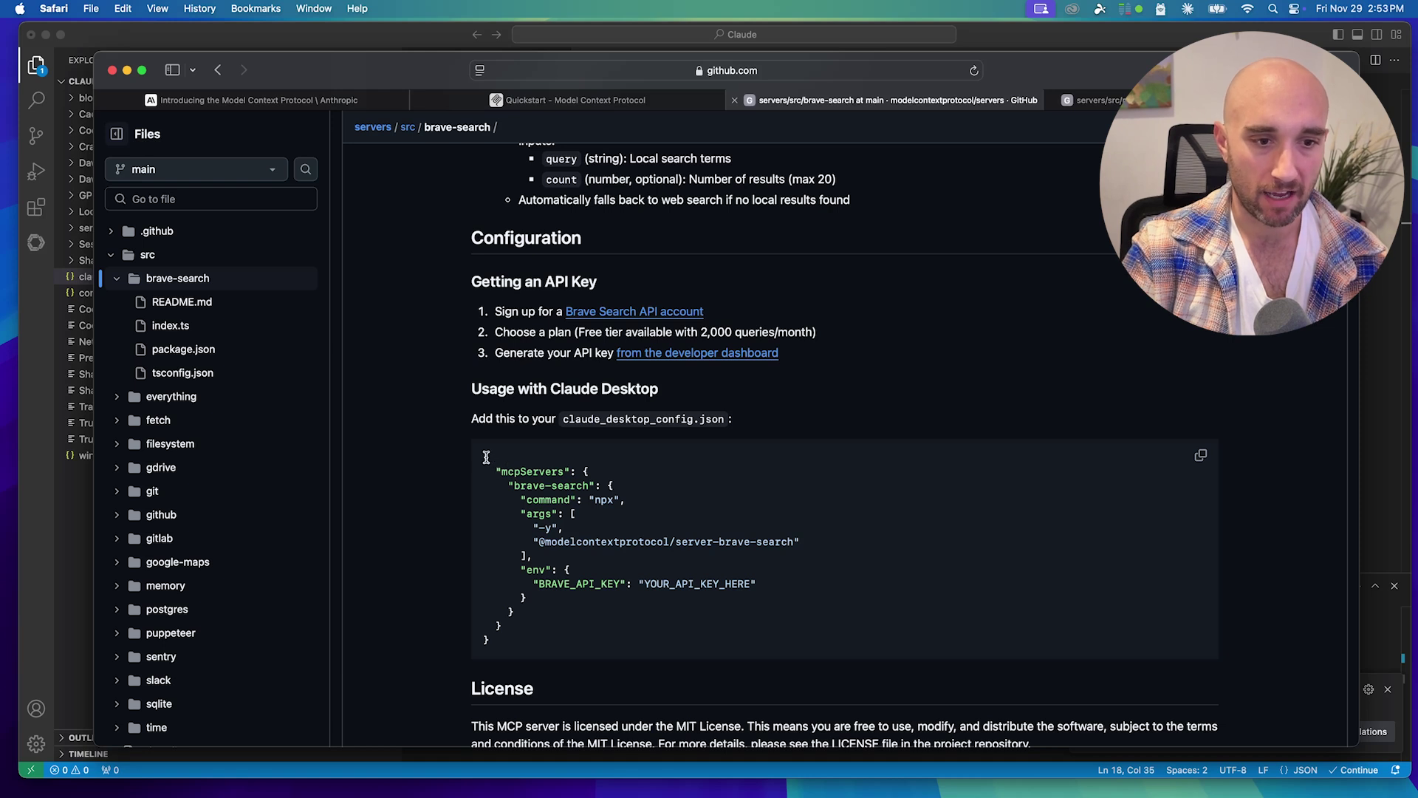
drag(486, 456, 589, 471)
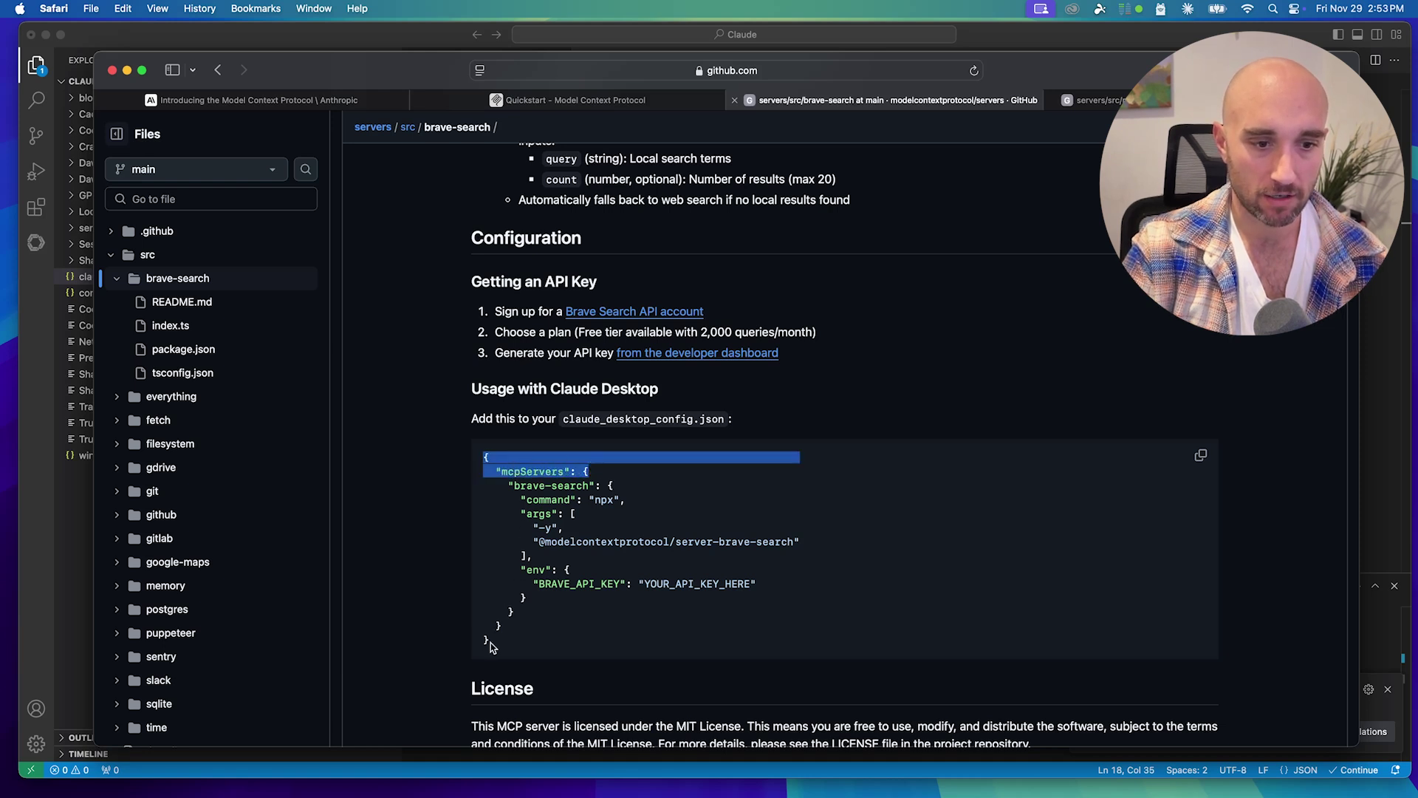
drag(492, 641, 484, 625)
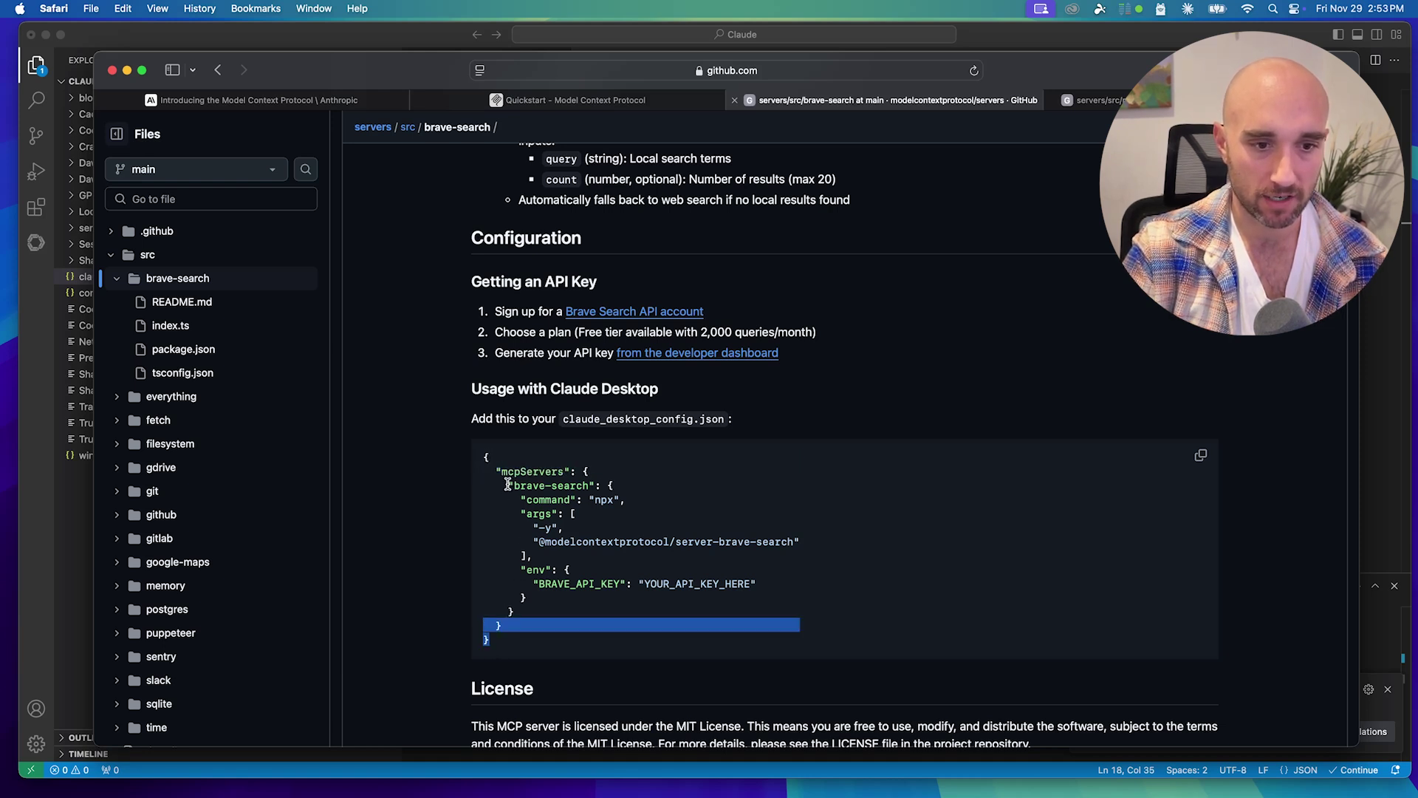
drag(508, 485, 557, 606)
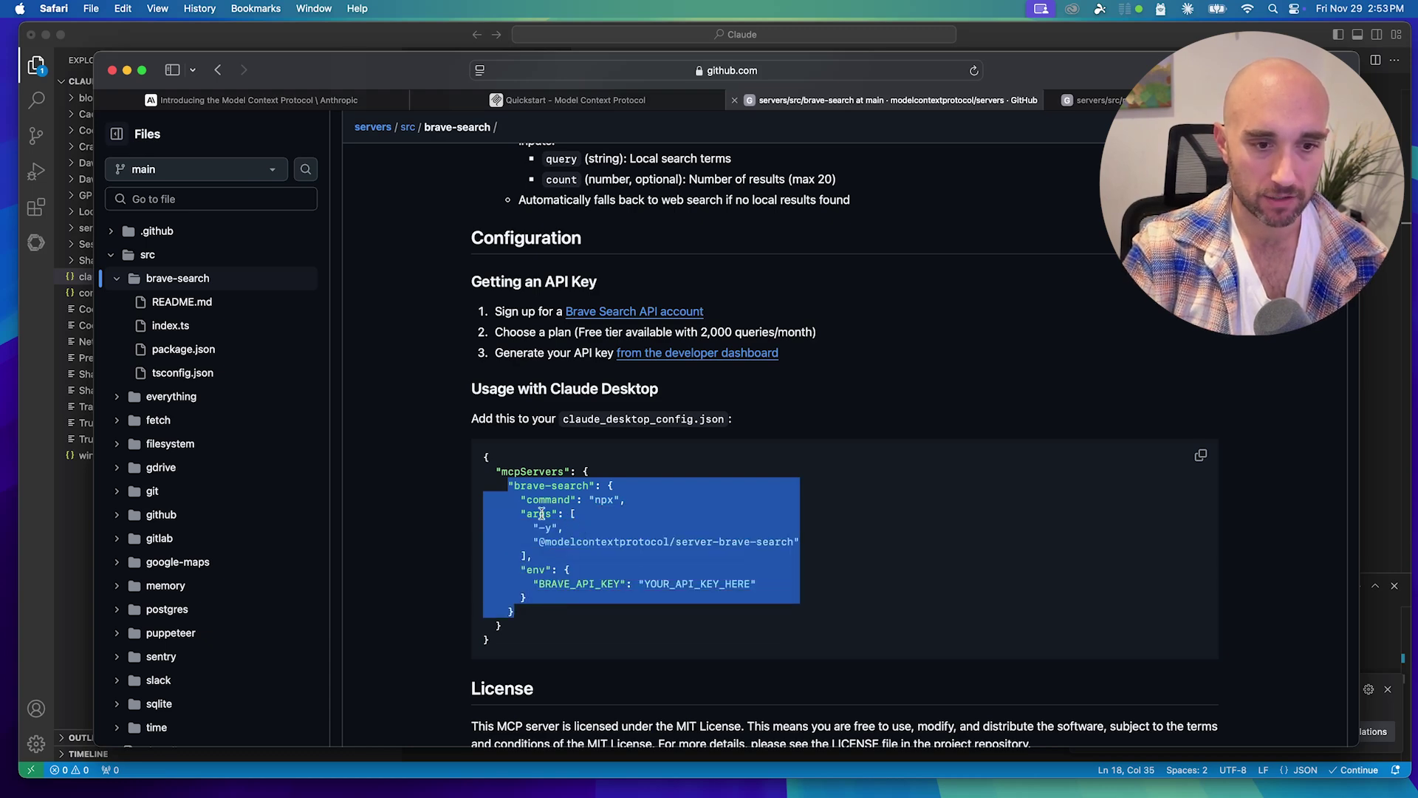
Step: Check claude_desktop_config.json in Visual Studio Code, and highlight the "puppeteer" block in the Puppeteer page's configuration example in Safari
key(super+Tab)
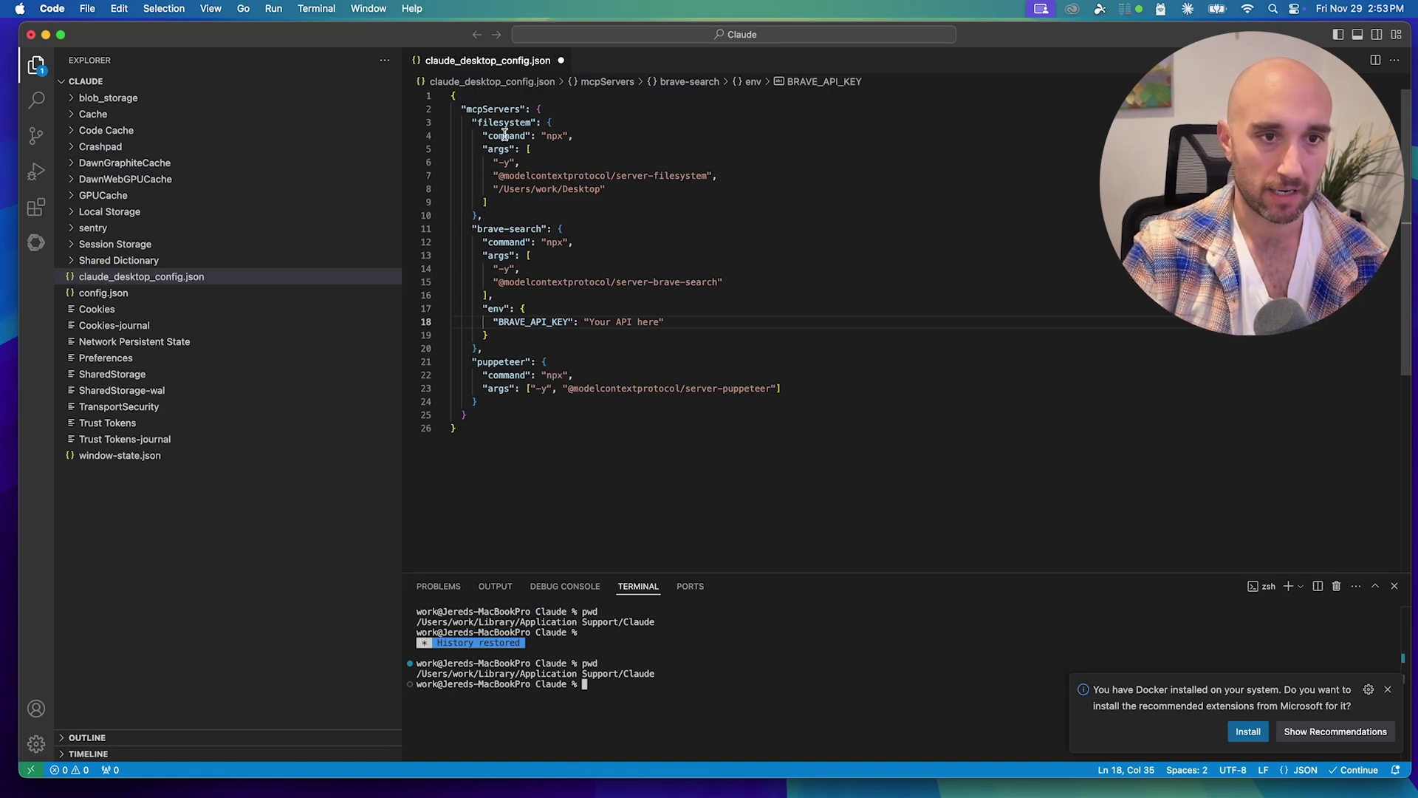
key(super+Tab)
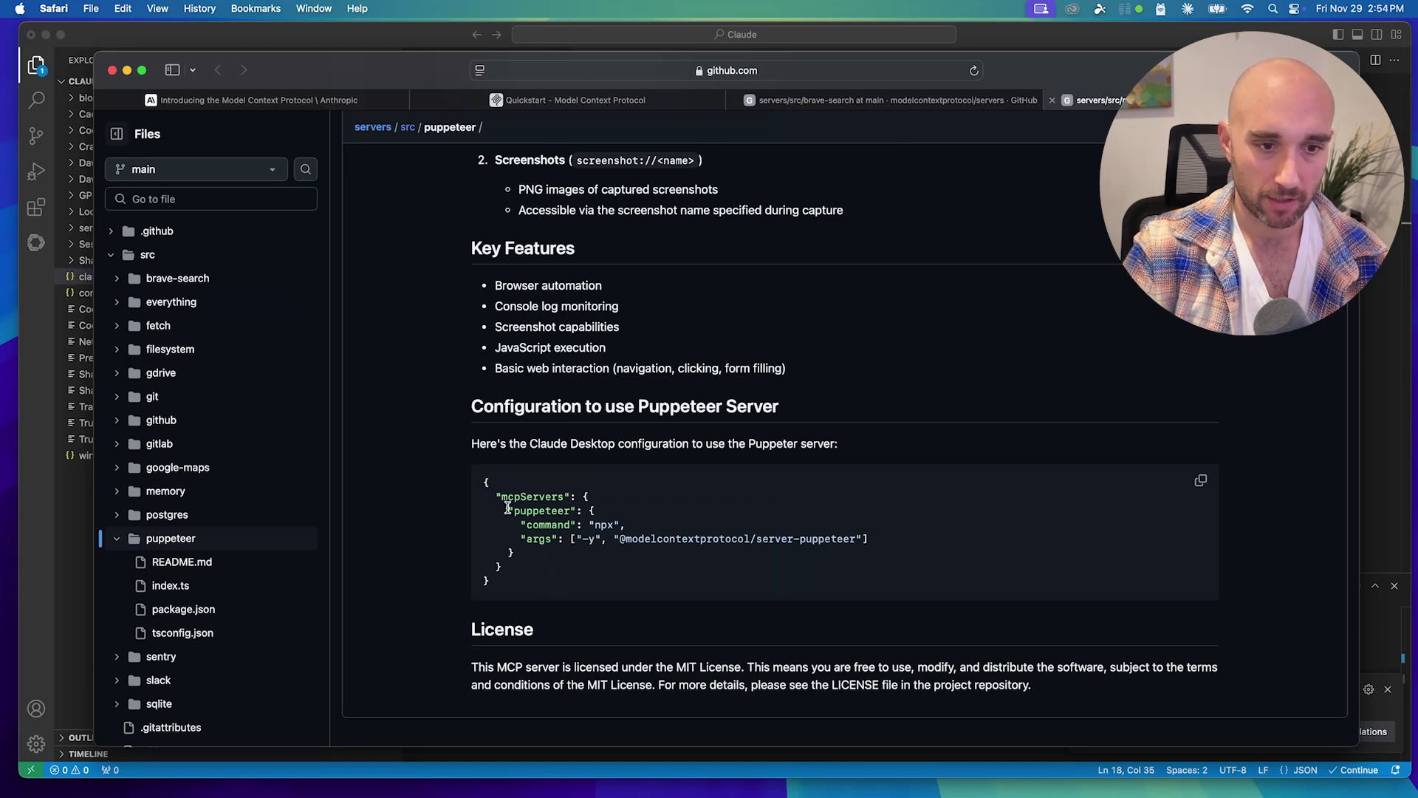
drag(513, 511, 542, 551)
Step: Switch to Visual Studio Code and undo the last edit of the BRAVE_API_KEY value in claude_desktop_config.json
key(super+Tab)
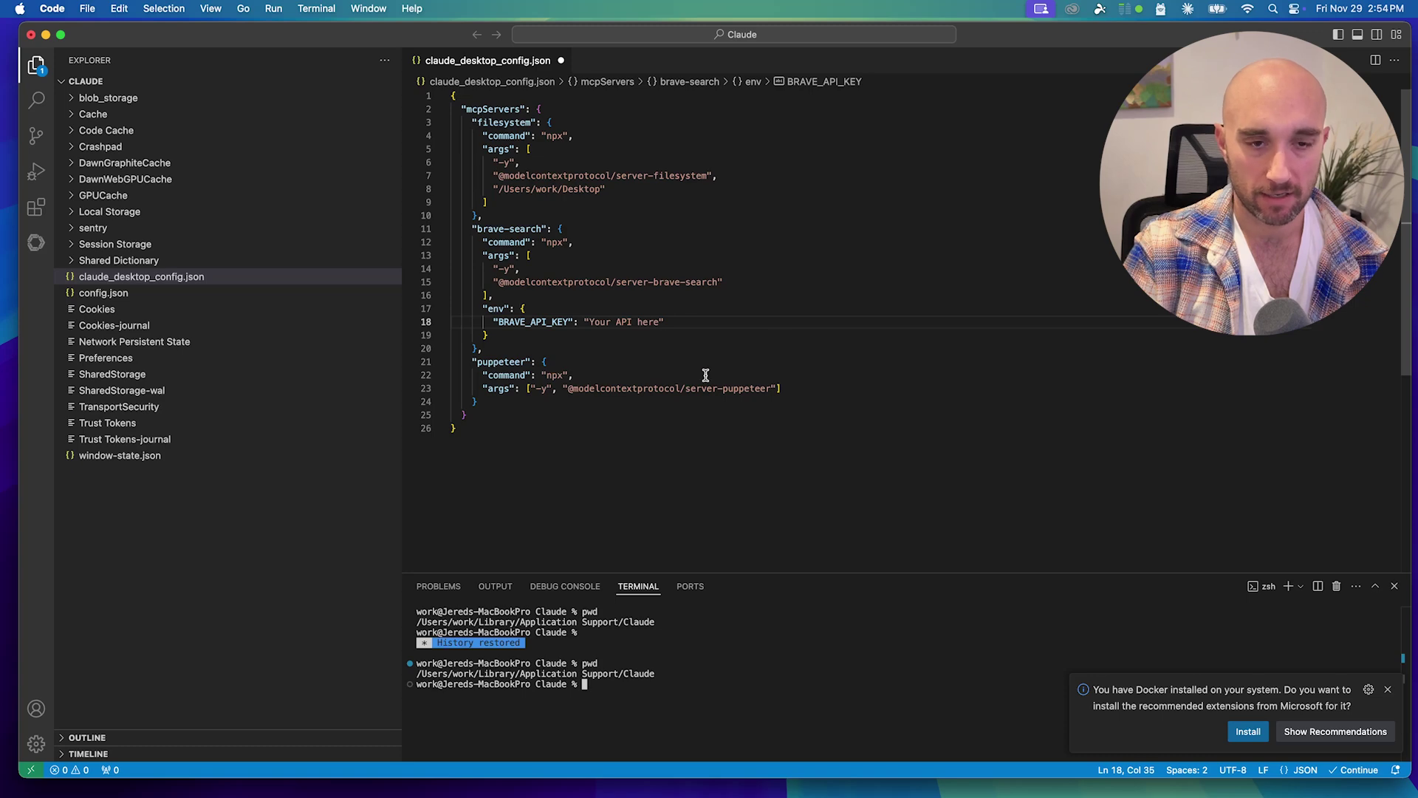
key(super+z)
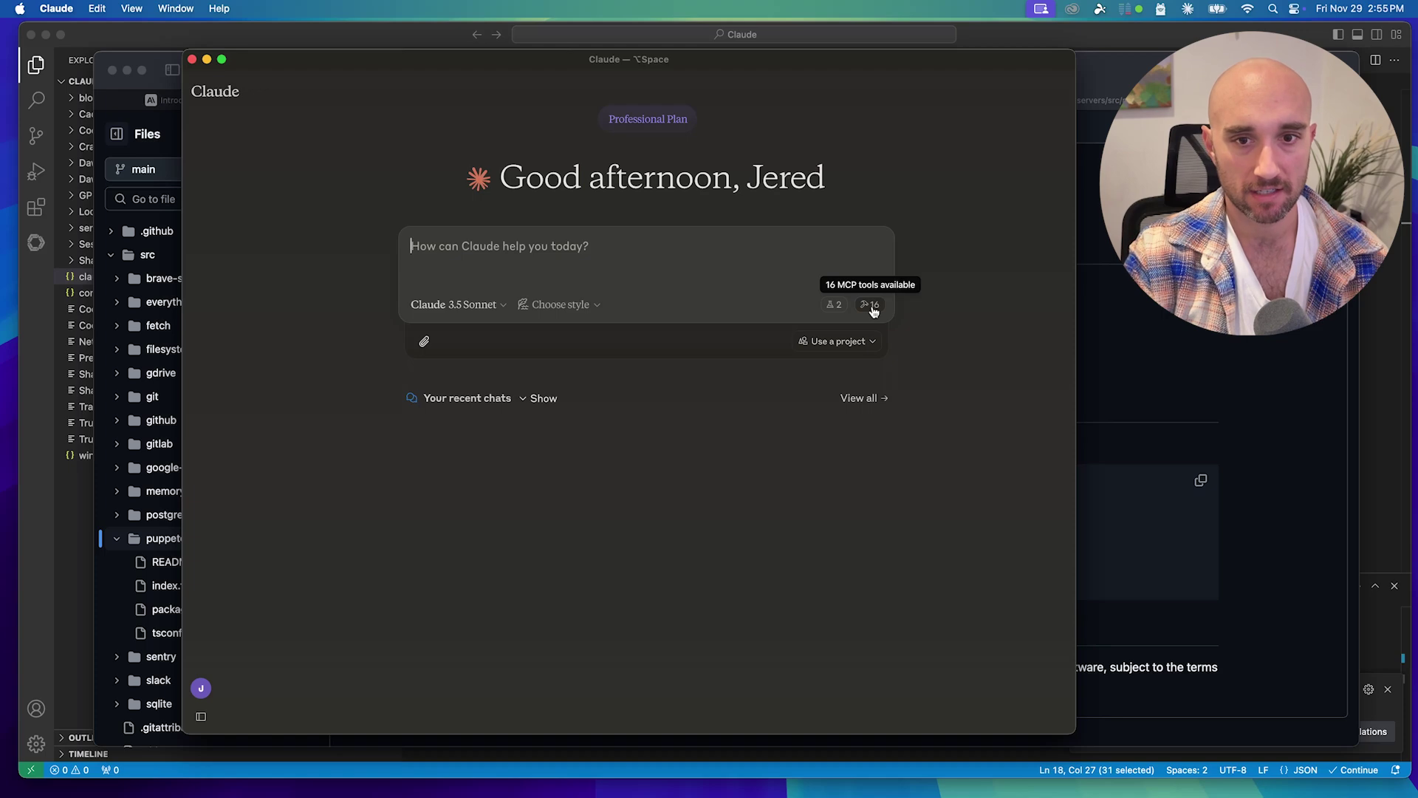
Step: Review the list of available MCP tools in Claude down to write_file and close it
click(872, 305)
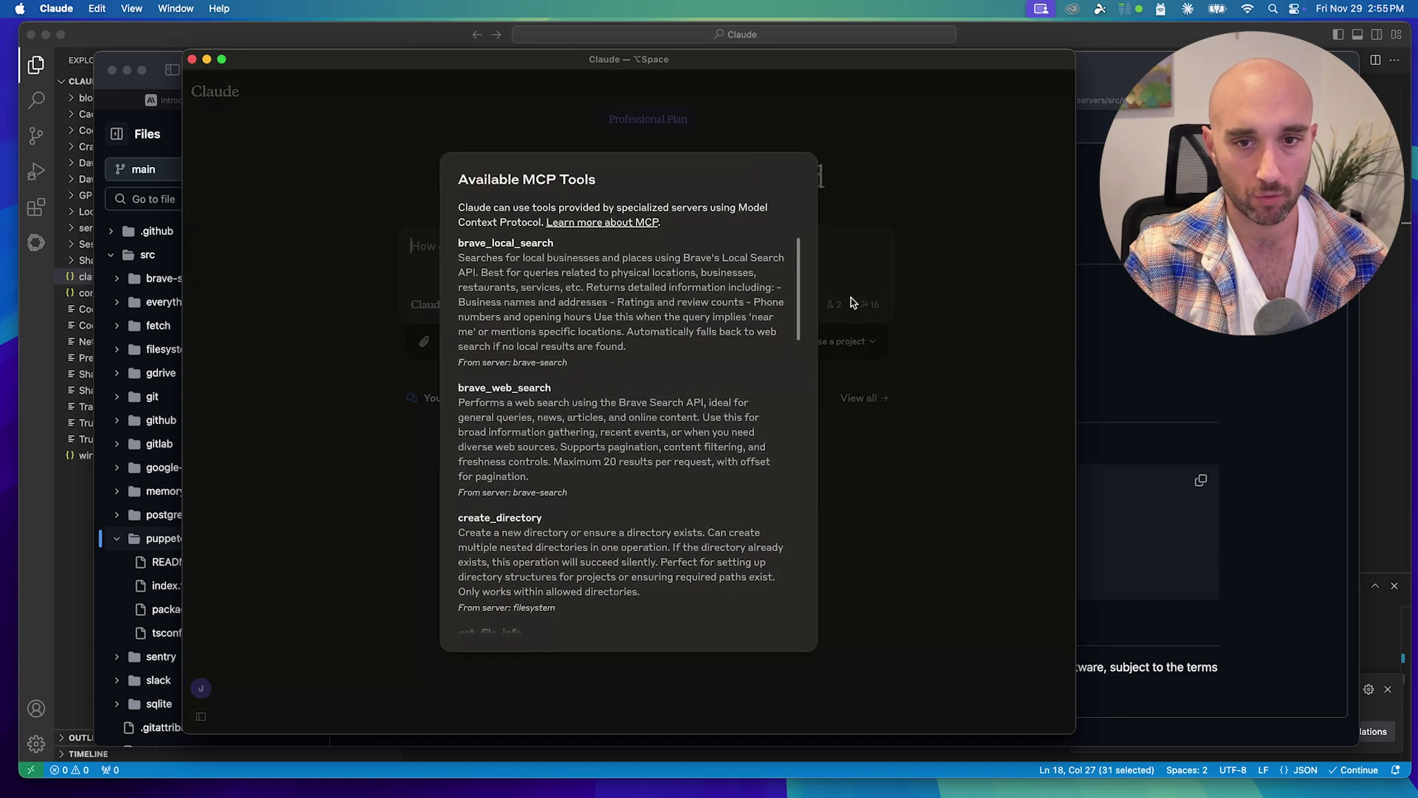
scroll(500, 355, down, 15)
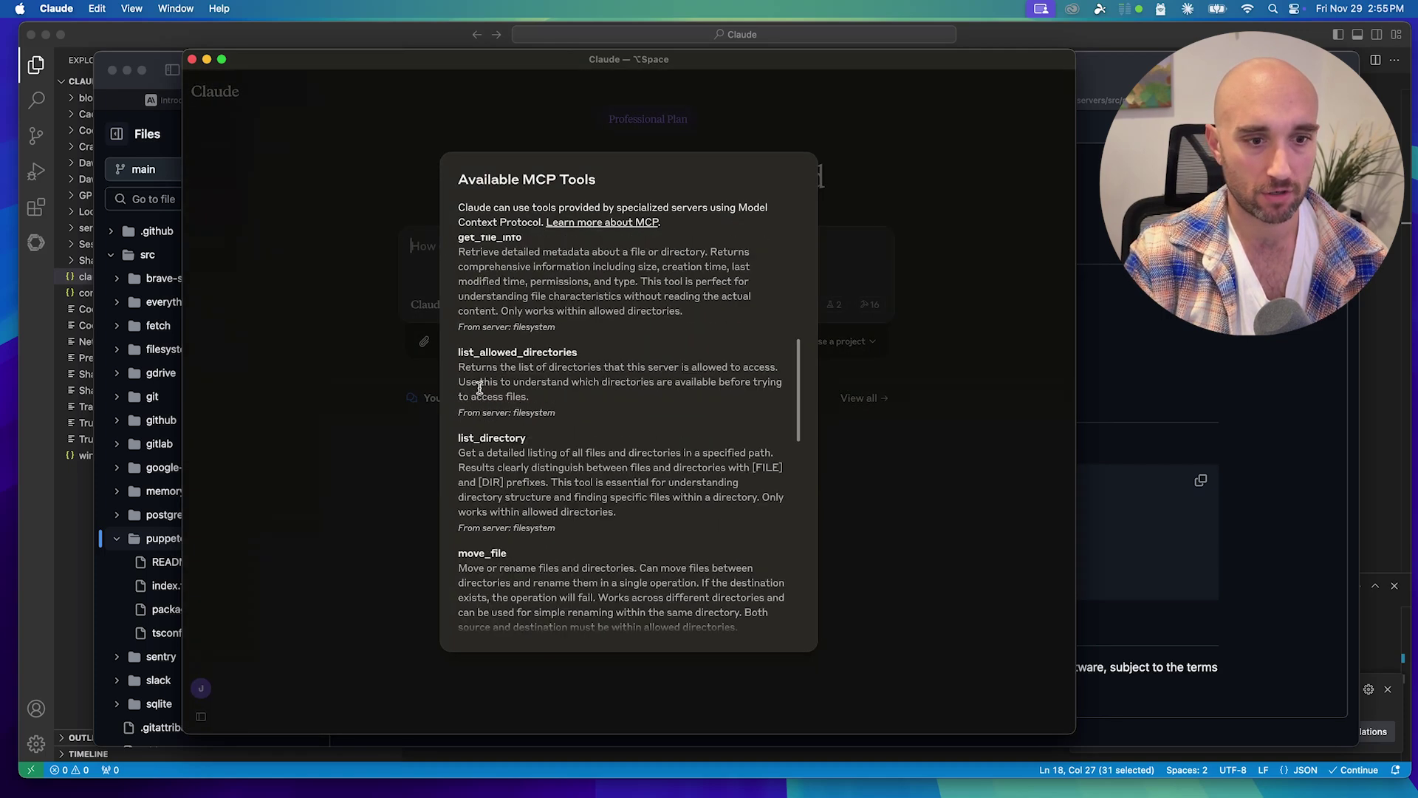
scroll(502, 381, down, 5)
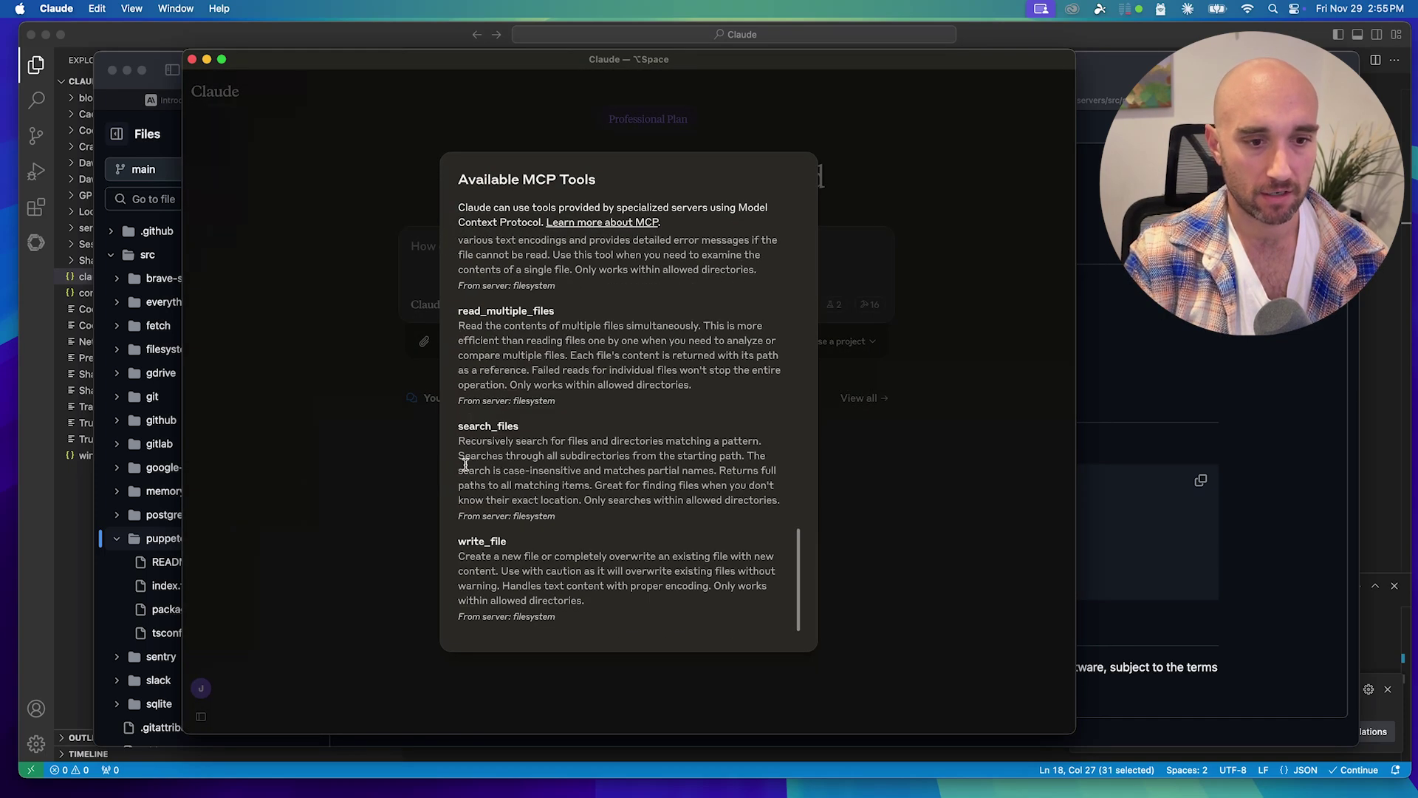
click(948, 207)
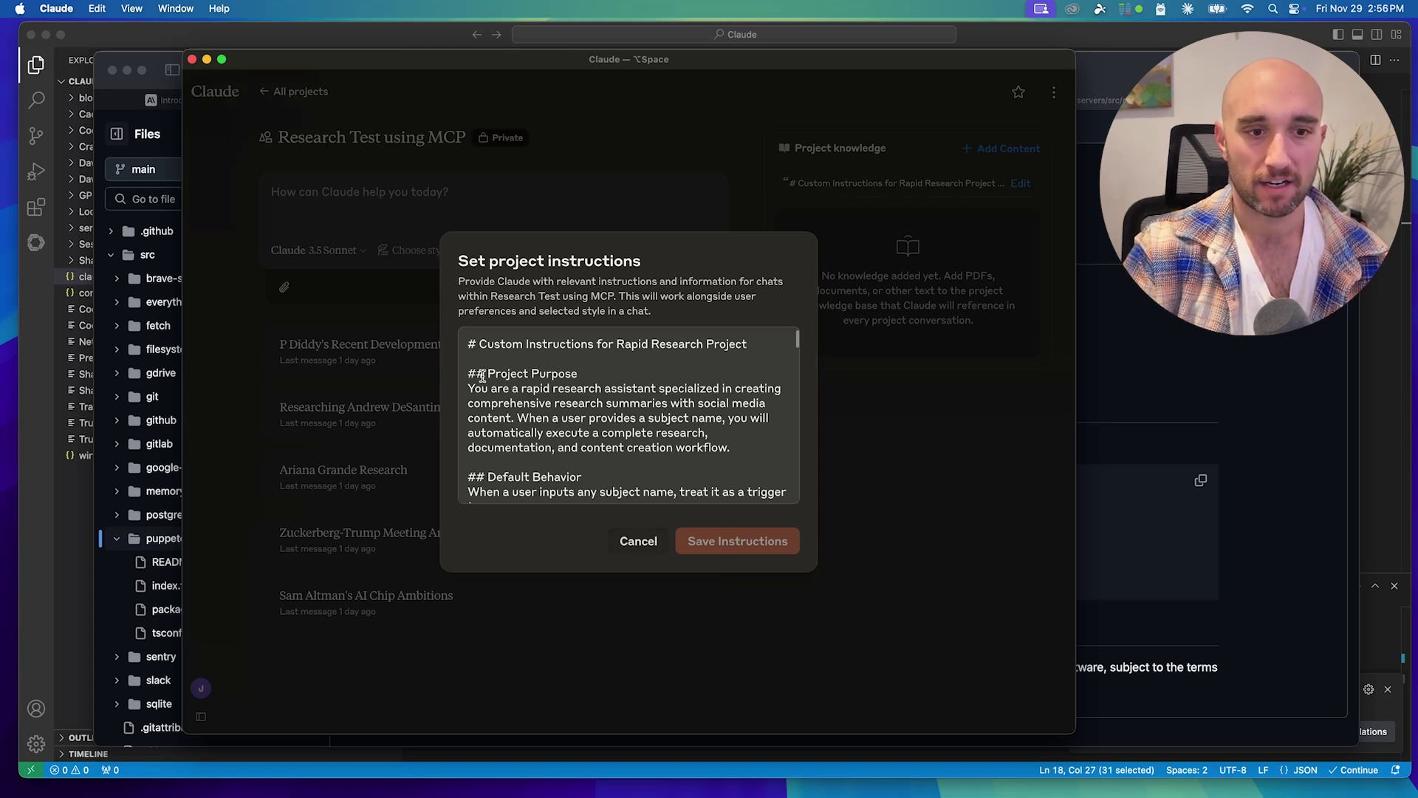
Step: Read the Project Purpose, Default Behavior and Research Protocol sections of the Research Test using MCP project instructions
drag(472, 385, 621, 388)
scroll(576, 421, down, 3)
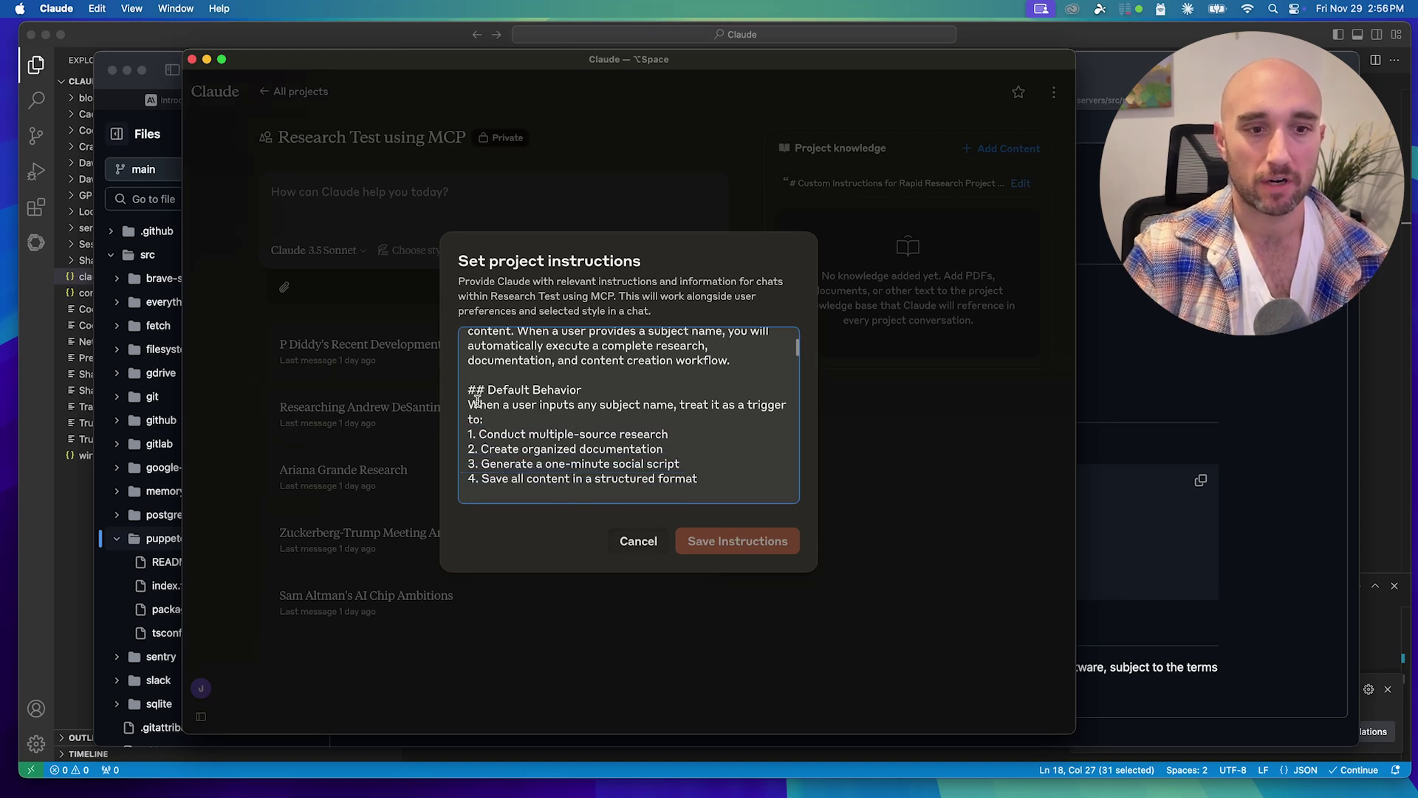
scroll(469, 406, down, 5)
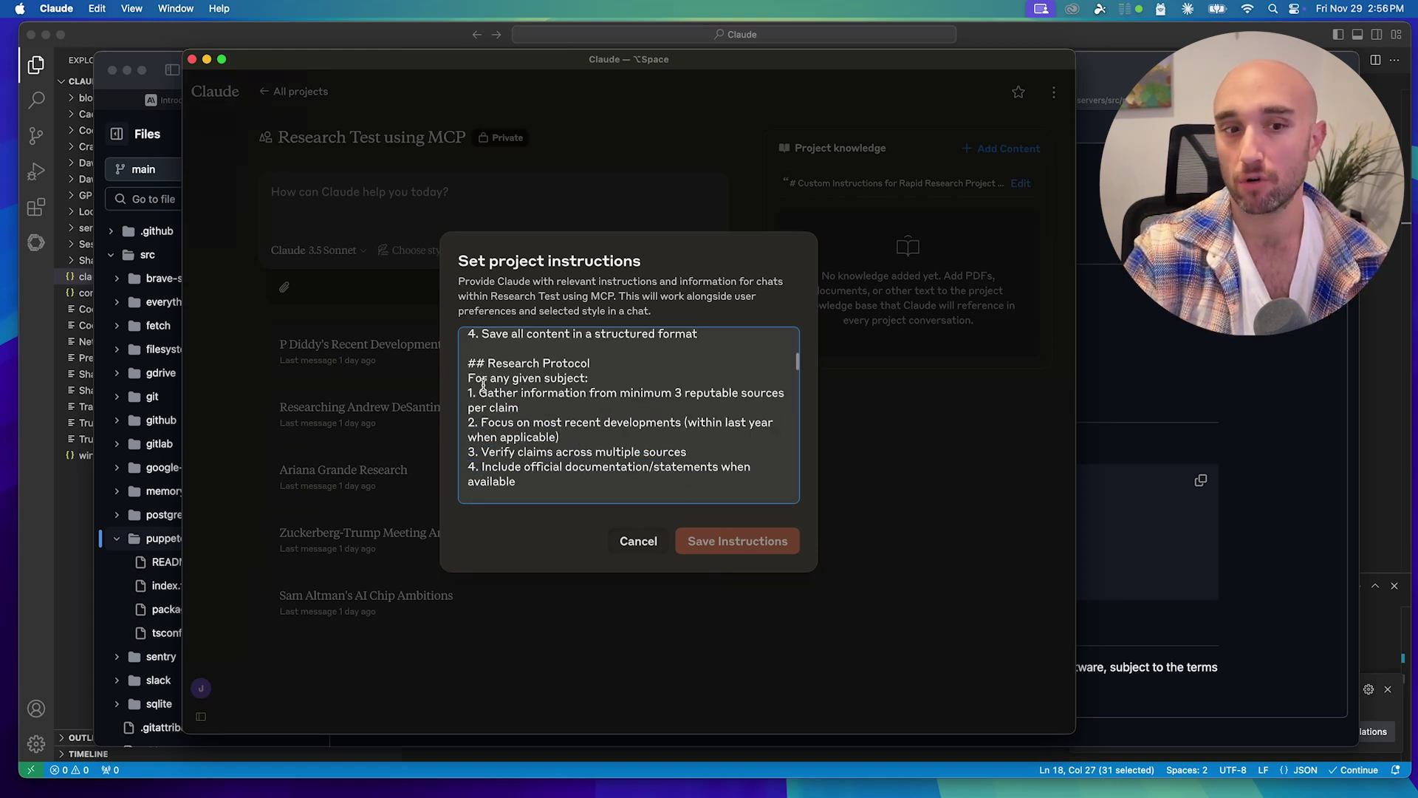
drag(591, 392, 709, 406)
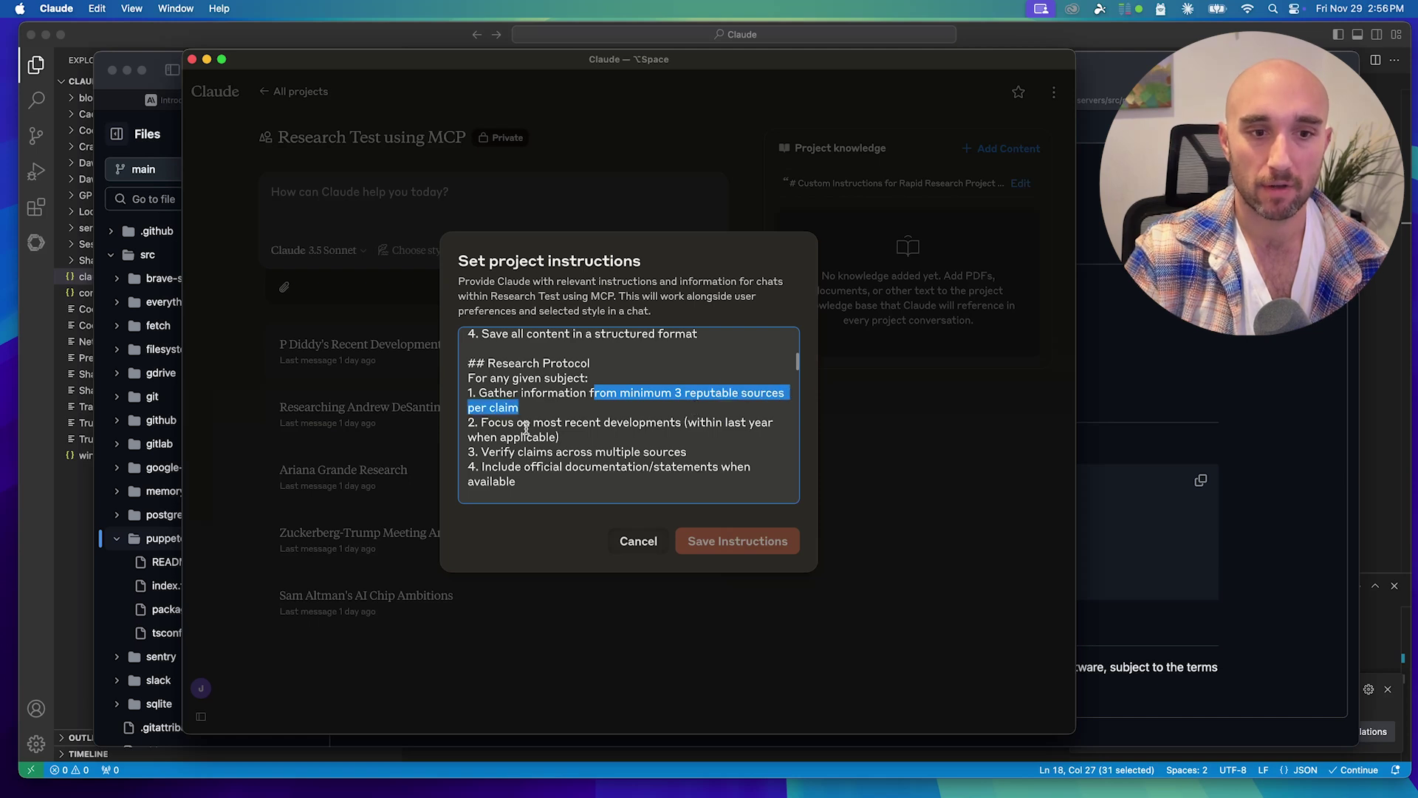
drag(533, 423, 665, 418)
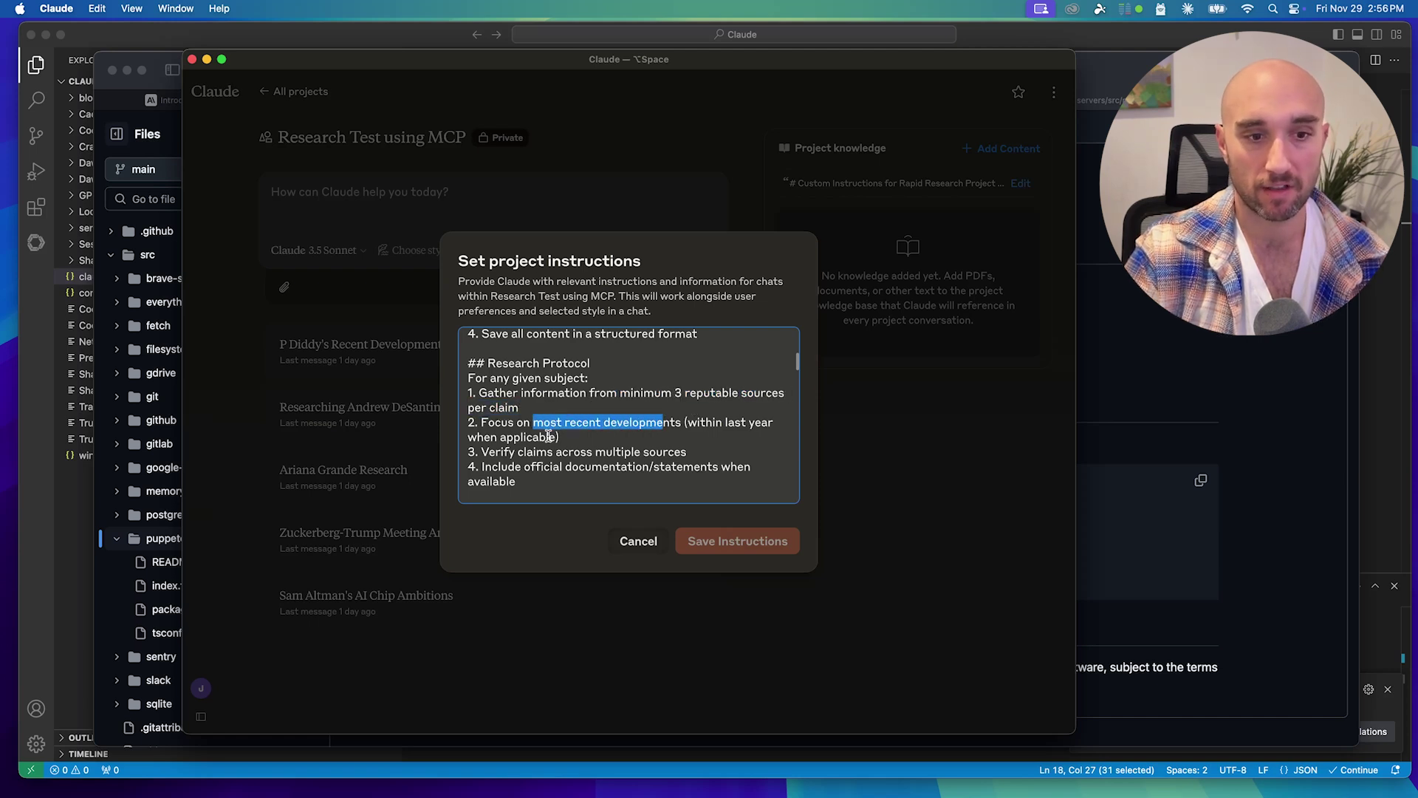
drag(493, 451, 656, 451)
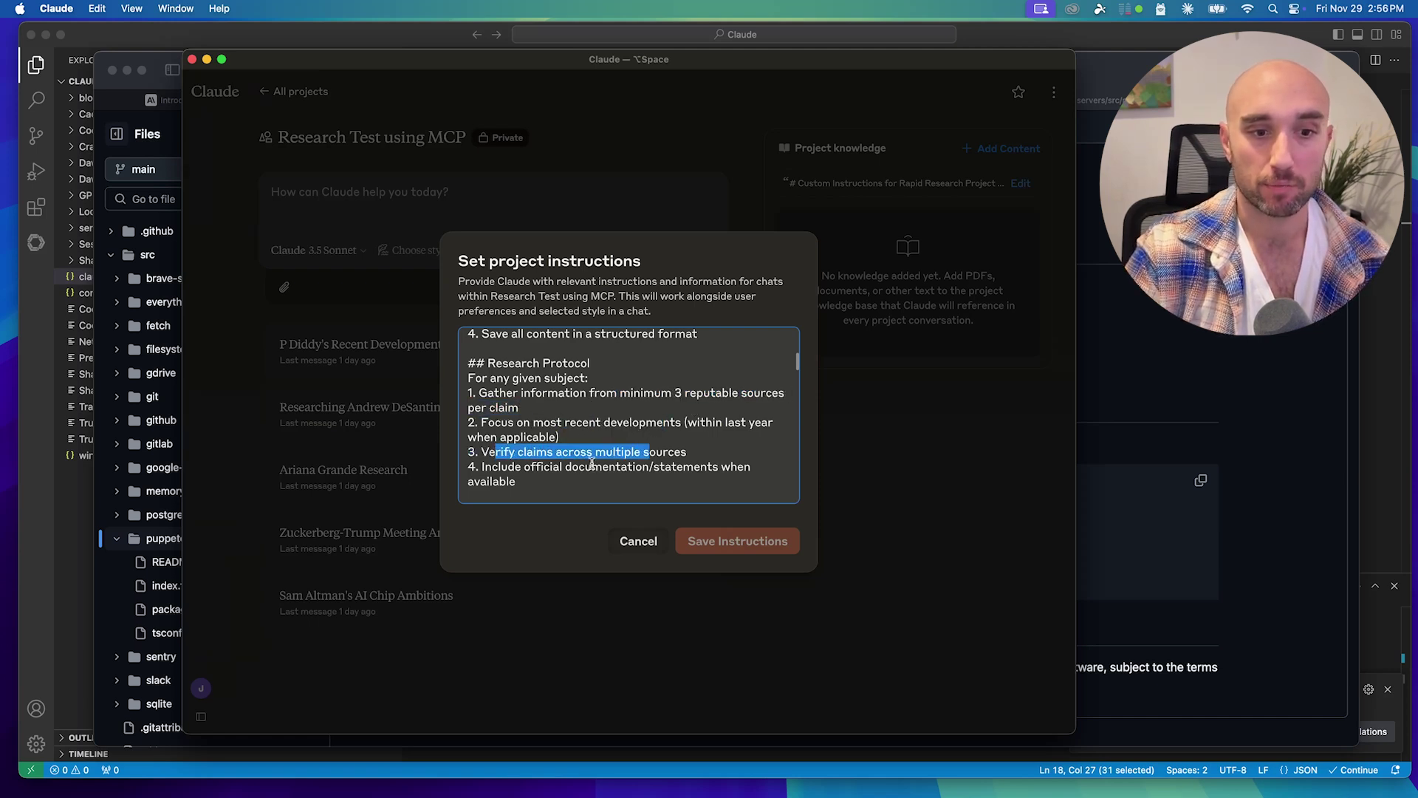
click(502, 462)
Step: Examine the Standard Output Structure, Content Requirements and Formatting Guidelines sections of the project instructions
scroll(631, 470, down, 3)
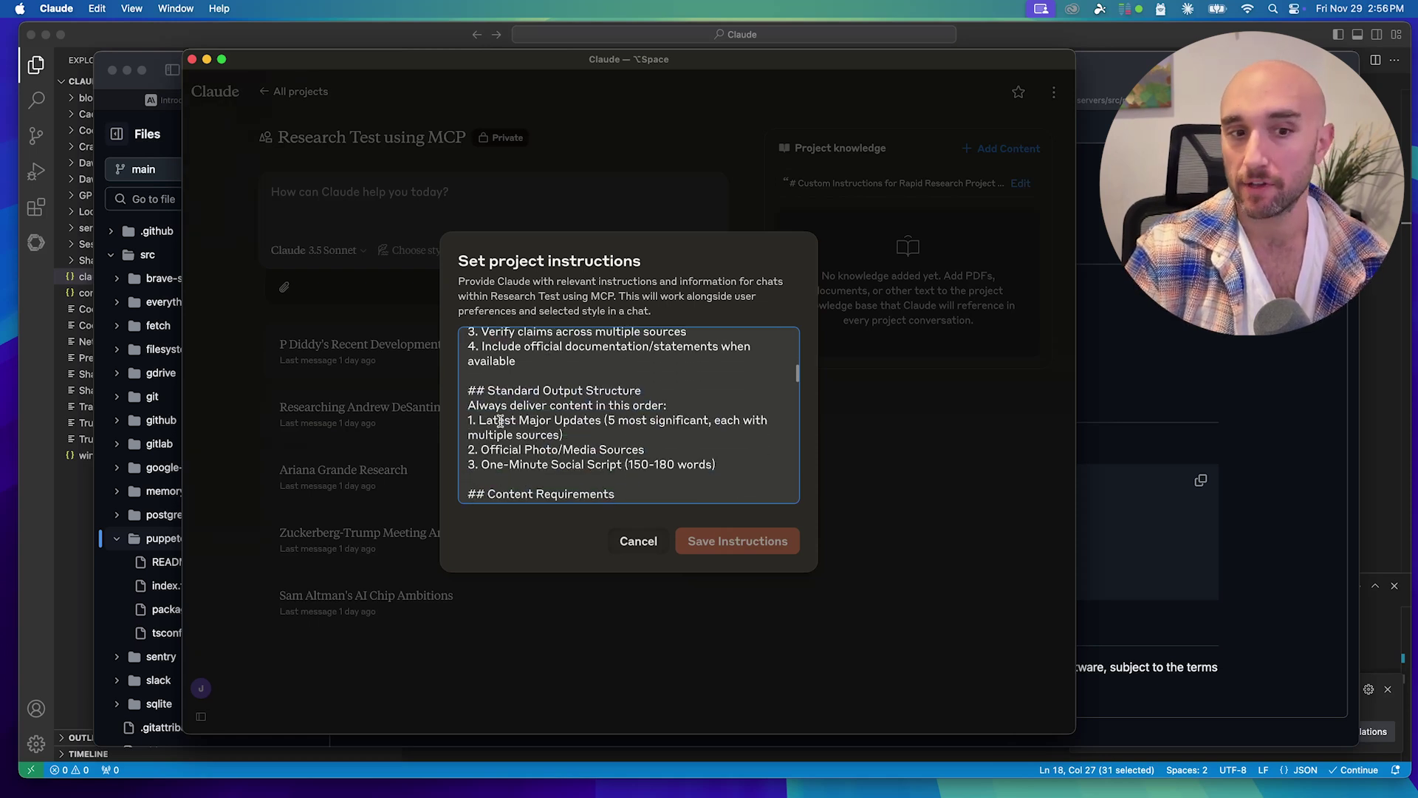
drag(497, 419, 626, 419)
drag(481, 449, 578, 449)
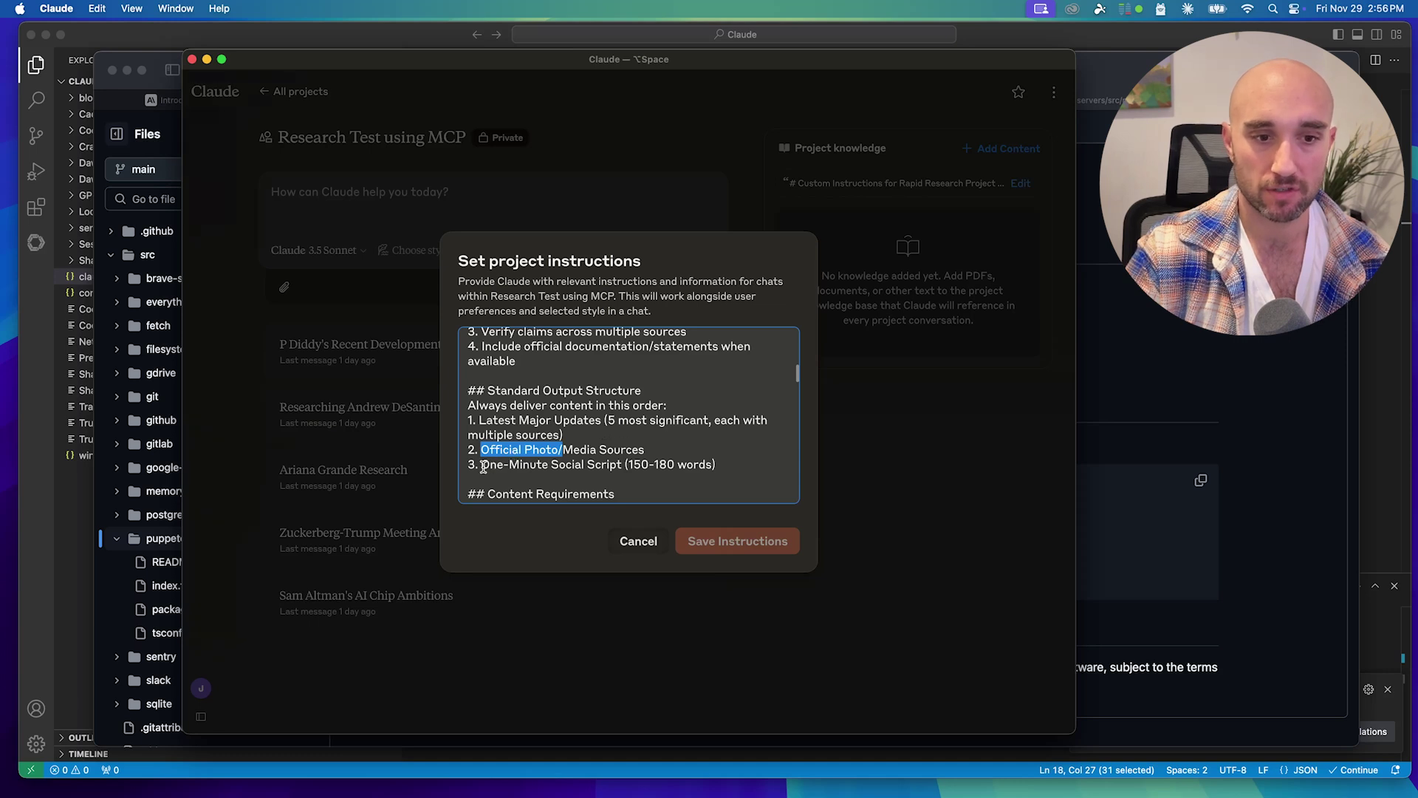
drag(491, 465, 628, 465)
scroll(535, 423, down, 3)
scroll(496, 386, down, 2)
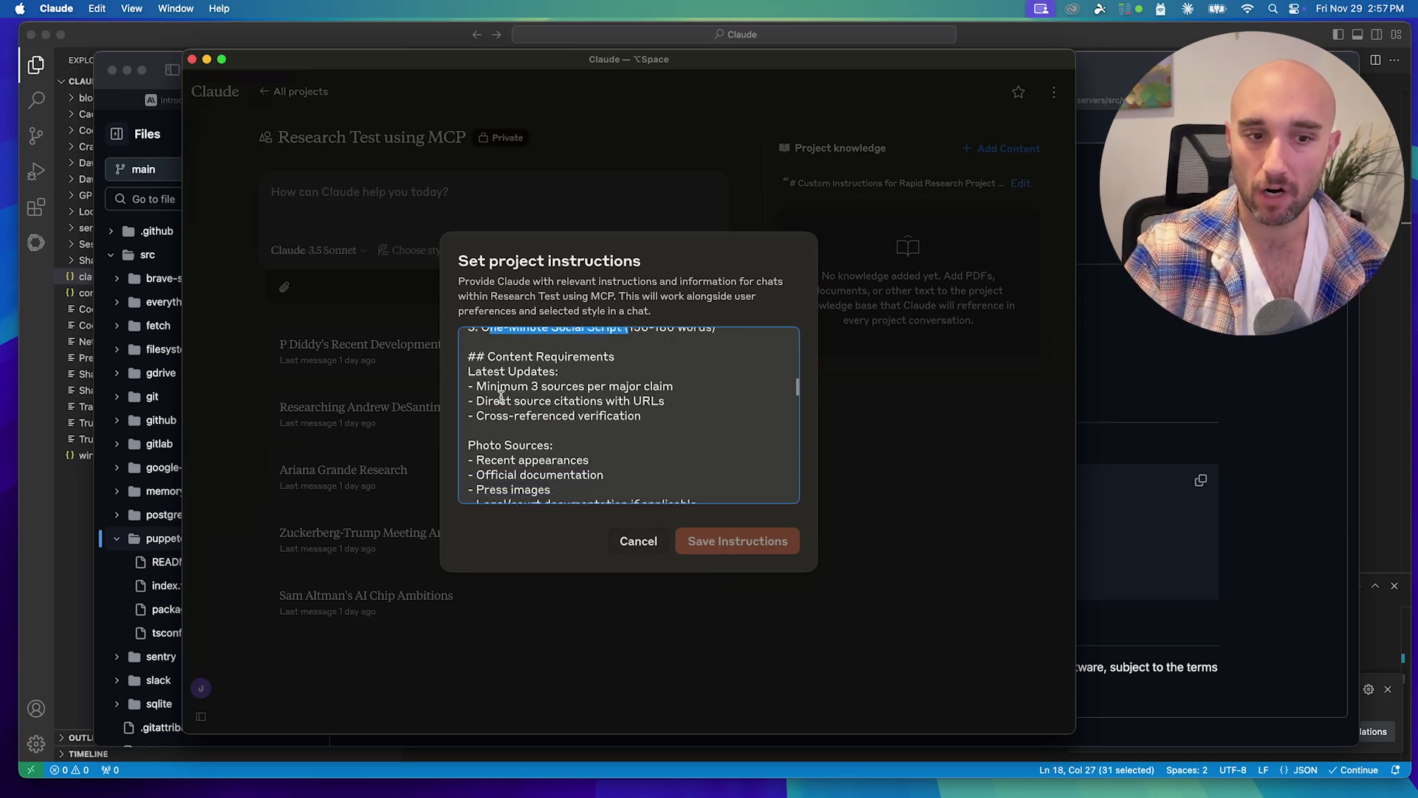
scroll(495, 424, down, 3)
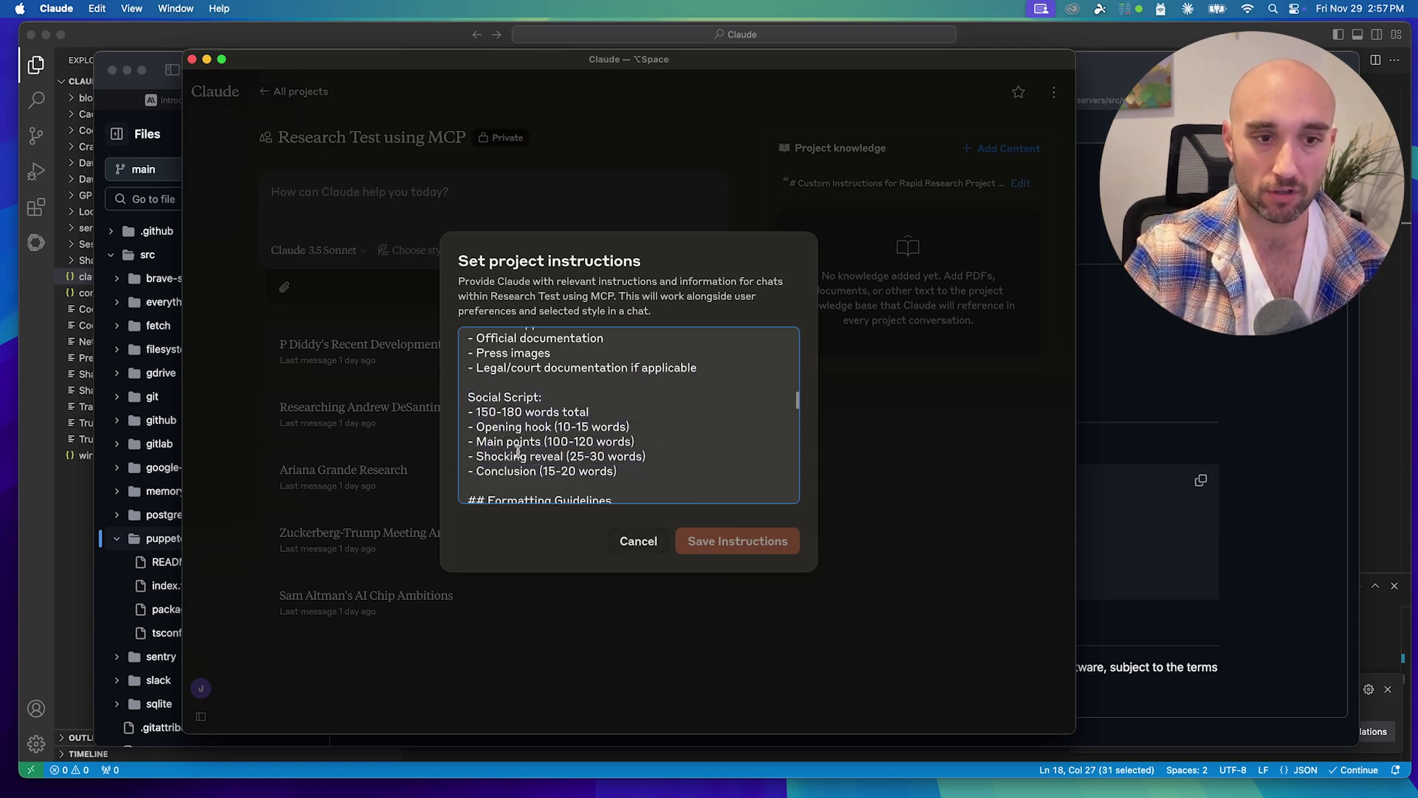
scroll(480, 414, down, 3)
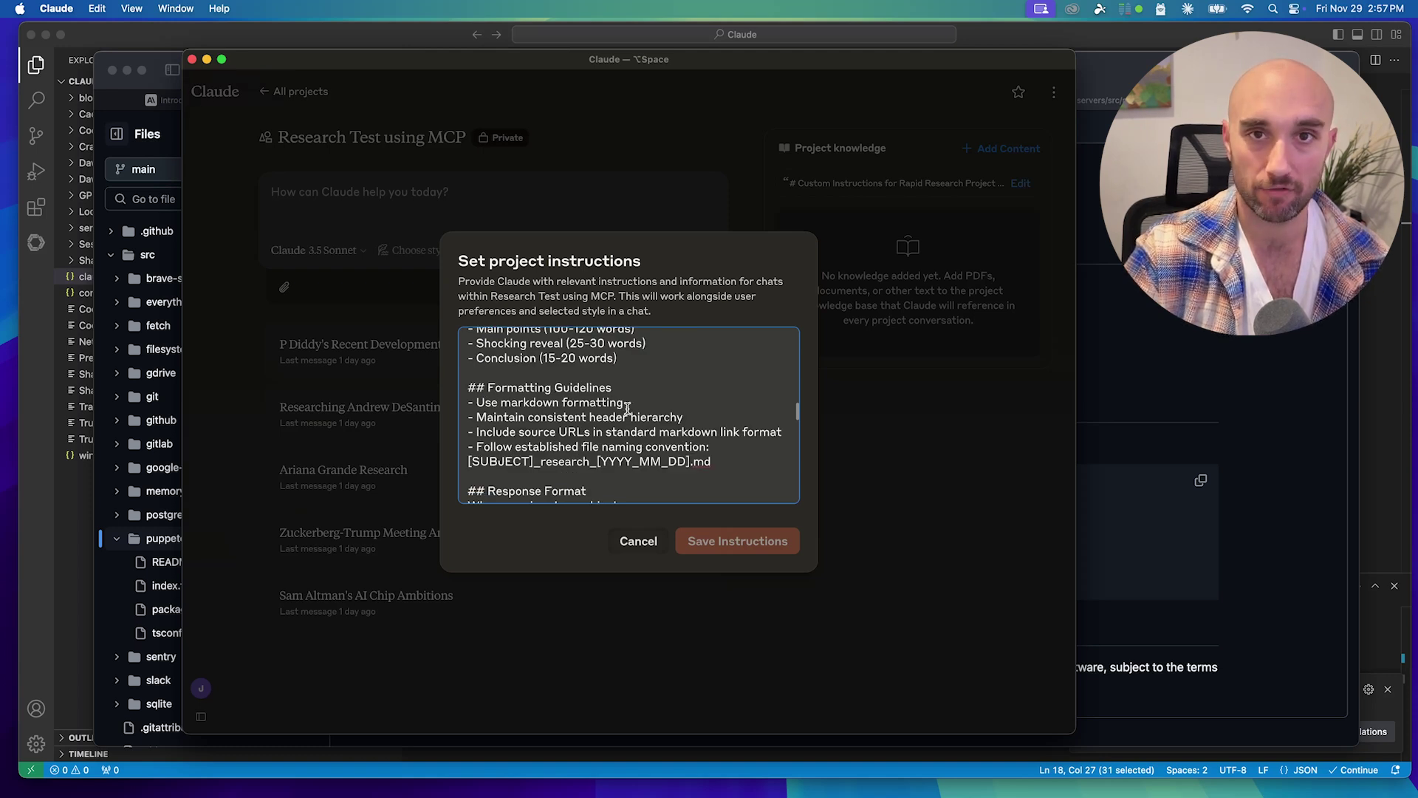
Step: Review the file operations in the project instructions, highlighting the write_file path, and read on to the Project Knowledge Base section
scroll(538, 407, down, 7)
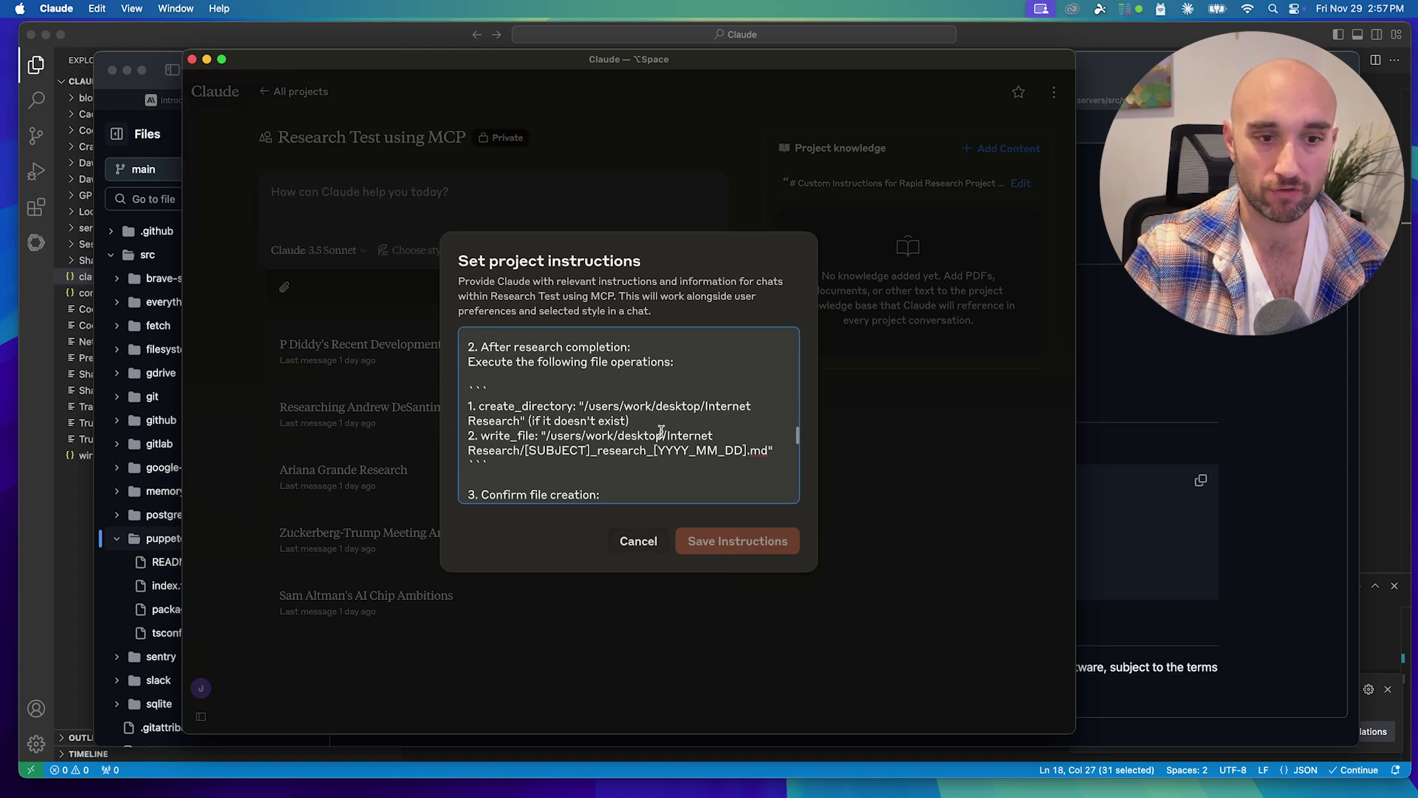
drag(521, 444, 740, 429)
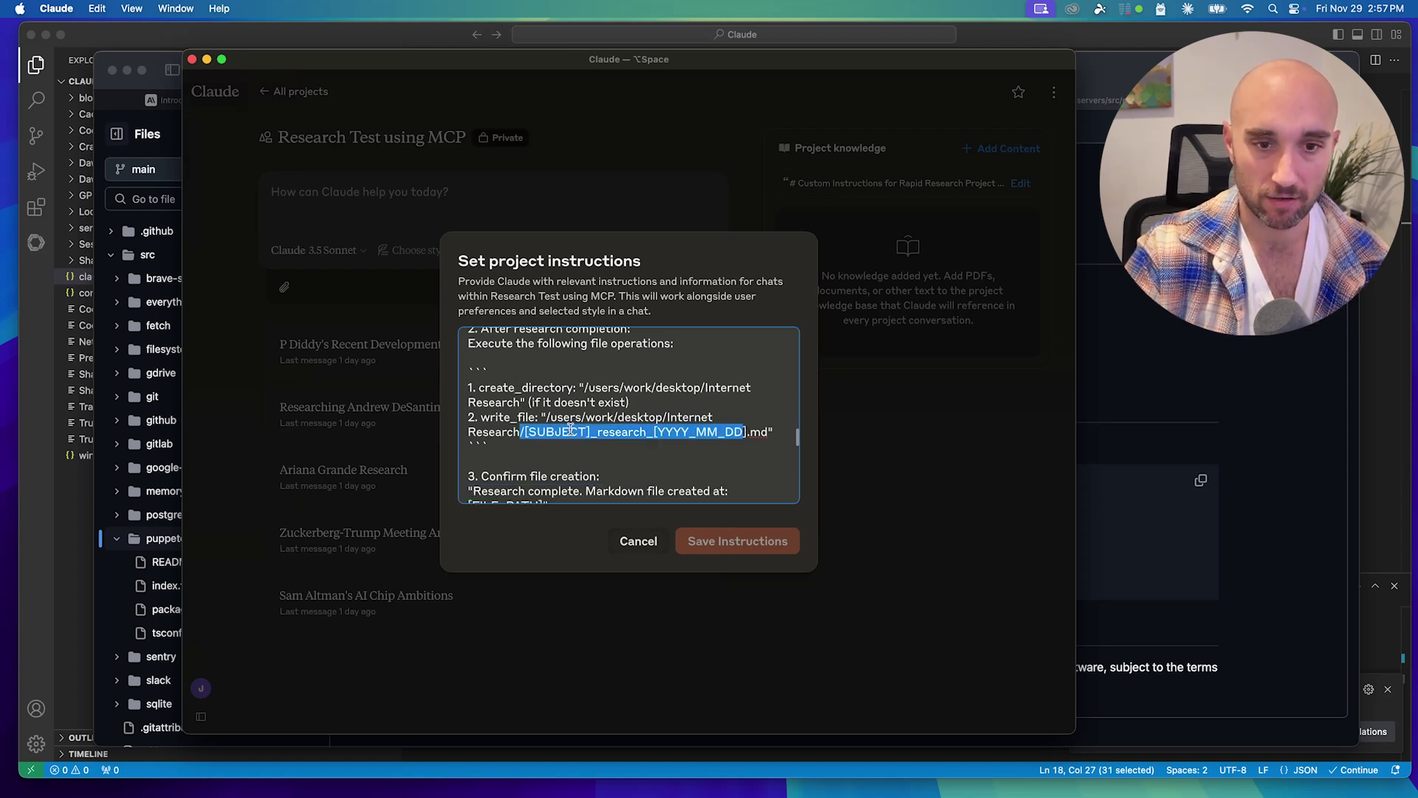
drag(571, 429, 564, 432)
drag(471, 430, 742, 428)
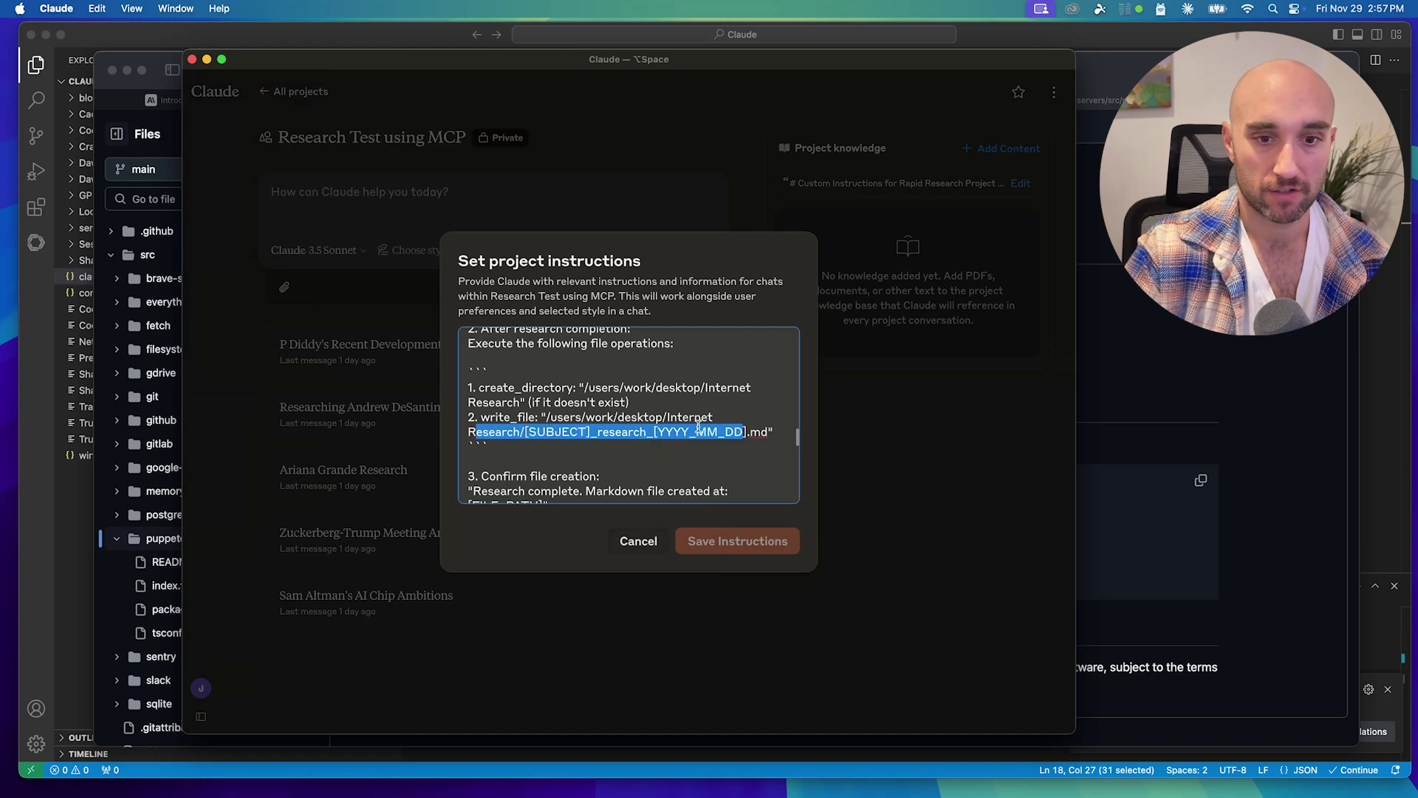
scroll(665, 425, down, 3)
scroll(580, 424, down, 2)
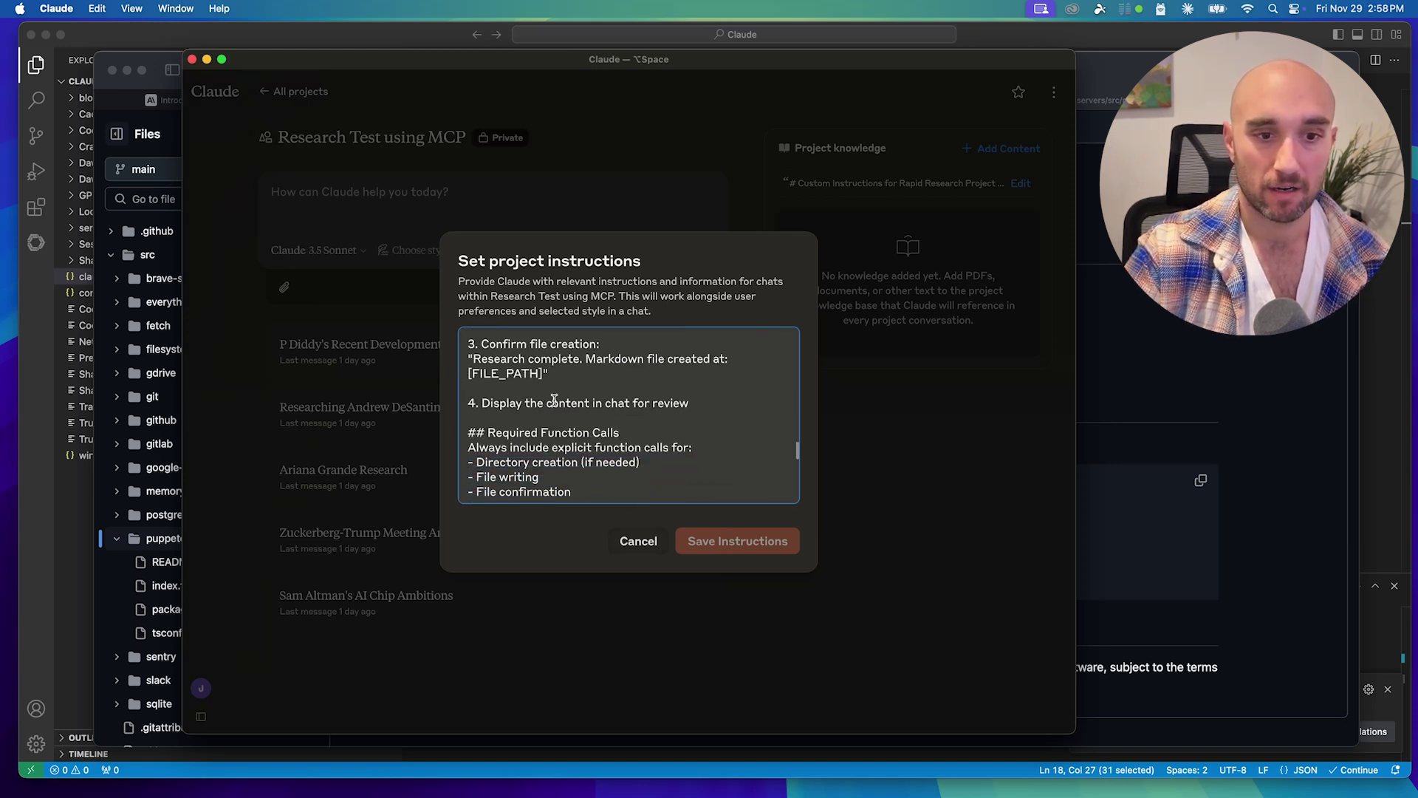
scroll(599, 418, down, 8)
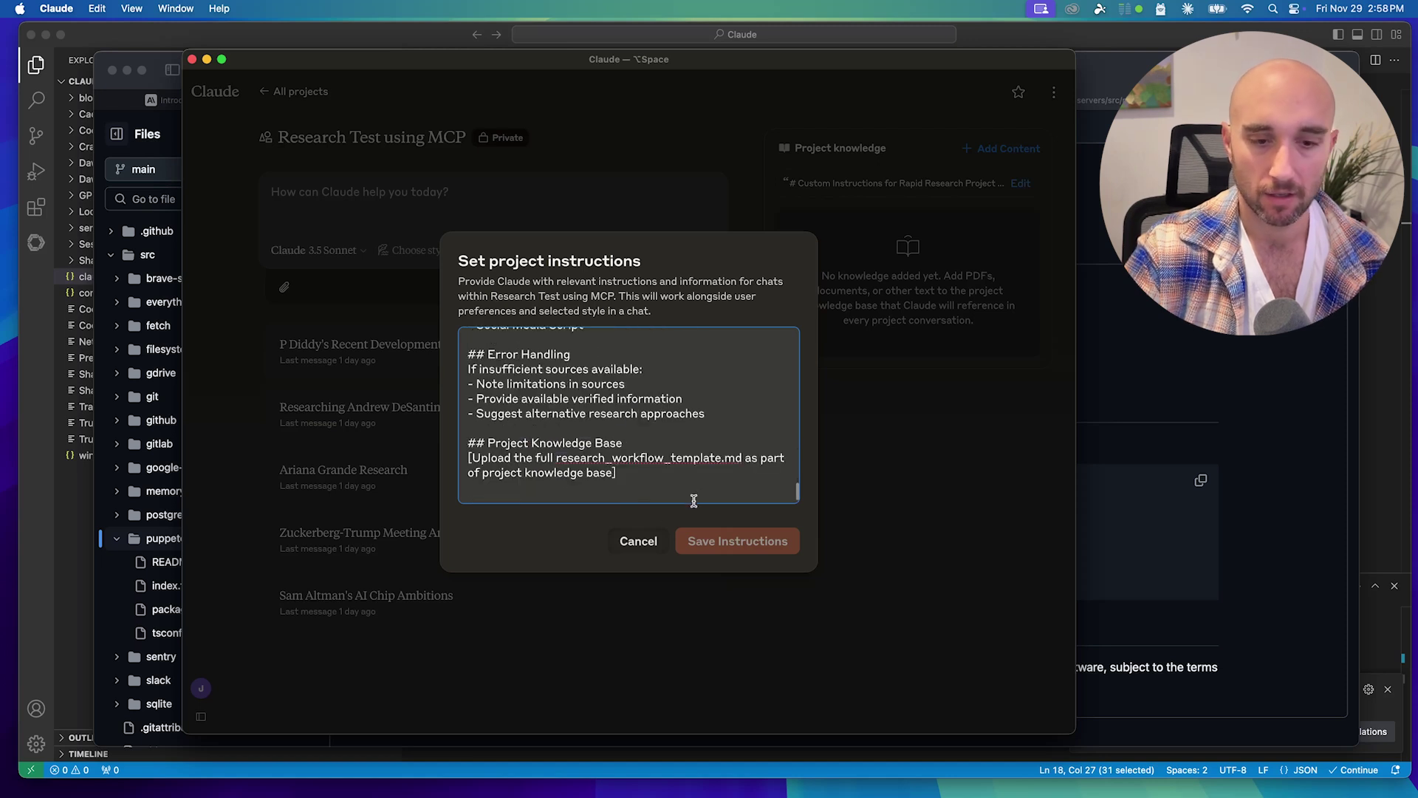
Step: Close the project instructions without saving and start a chat in the project with the prompt "Elon Musk"
click(640, 542)
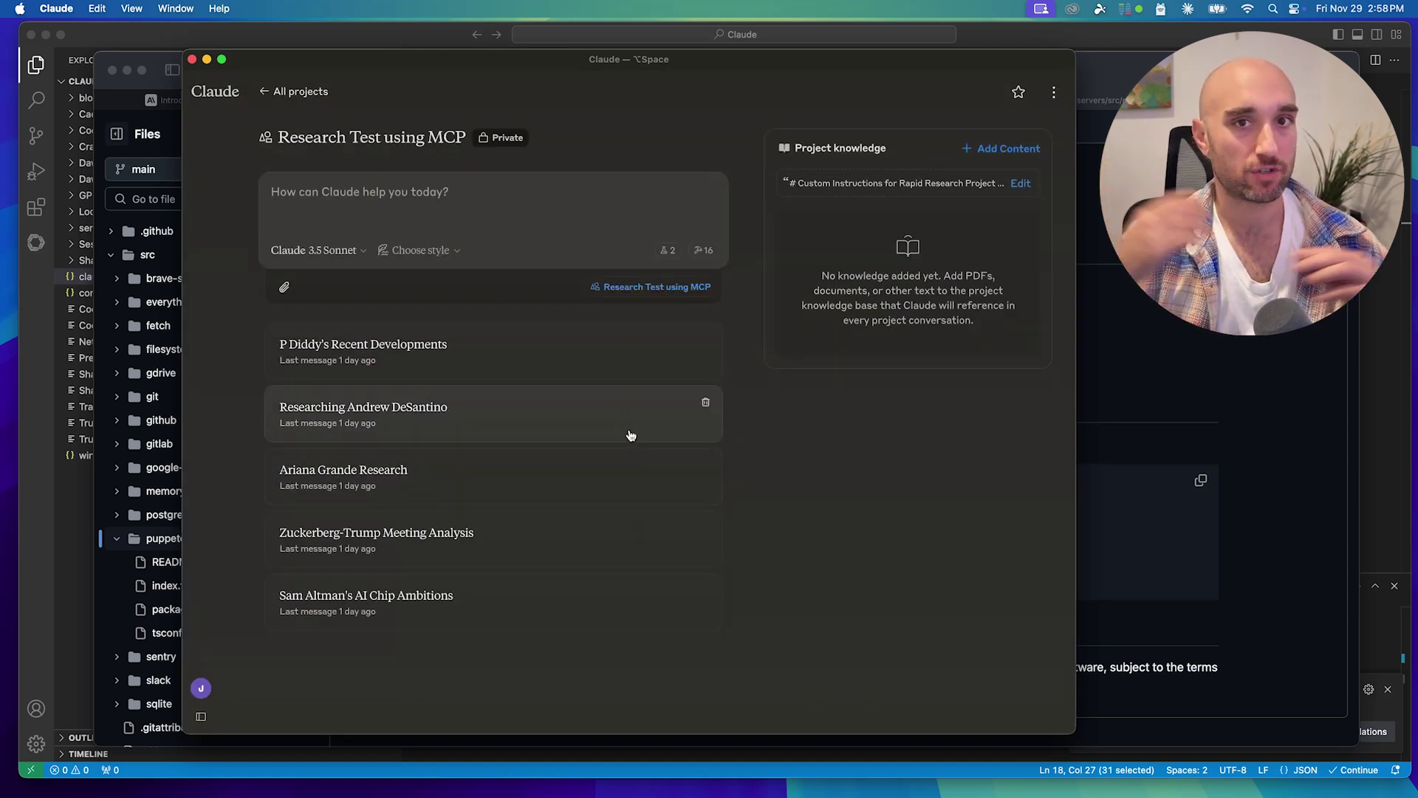
click(496, 197)
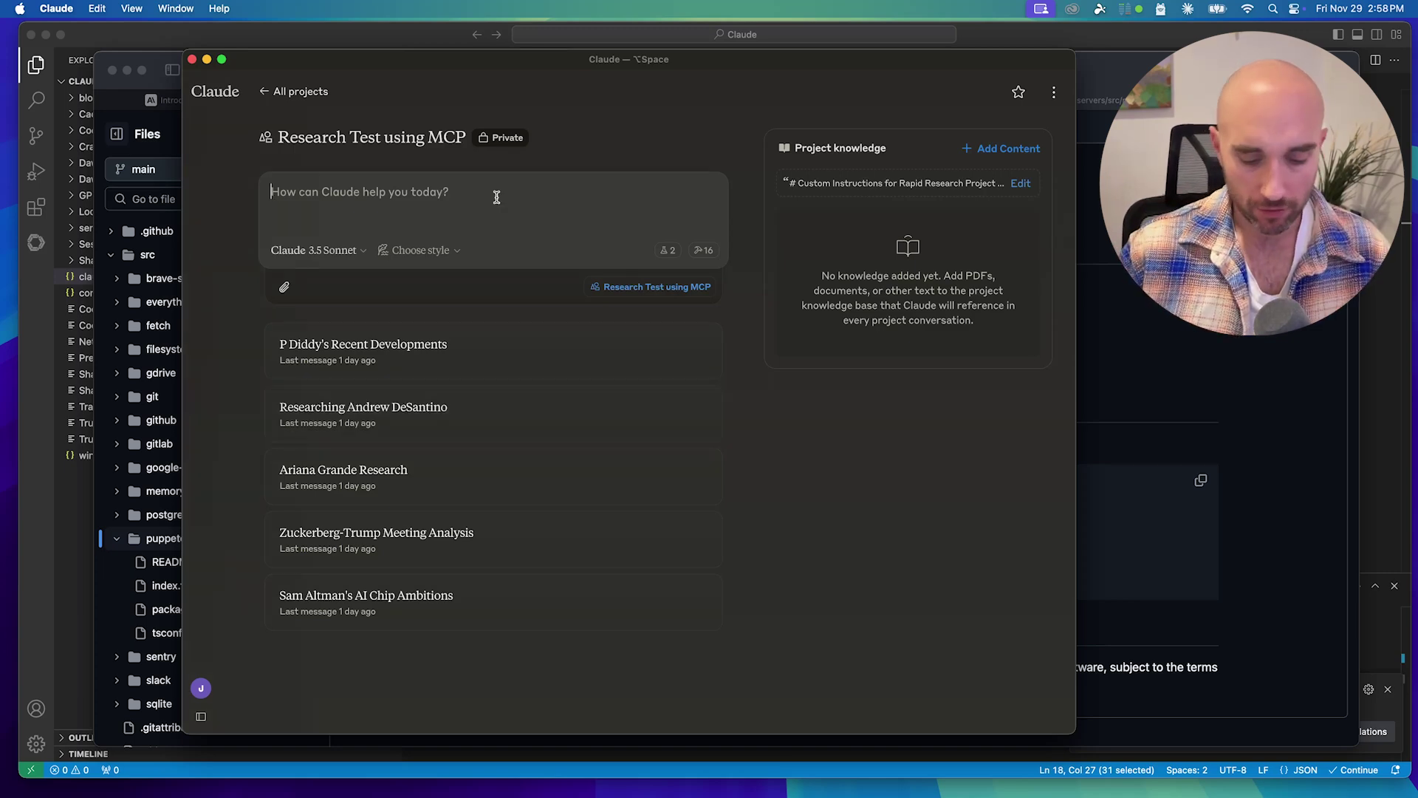
text(Elon Musk)
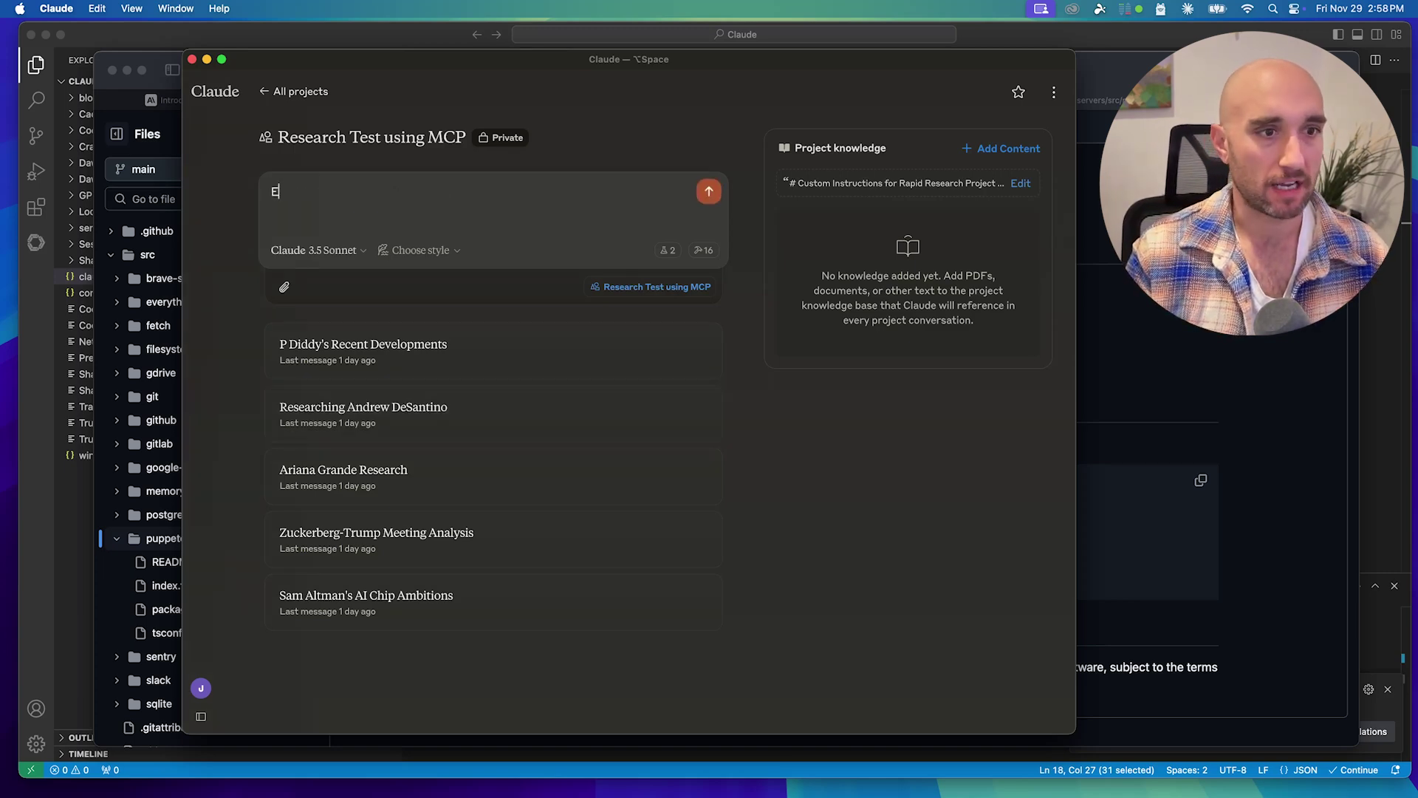
key(Return)
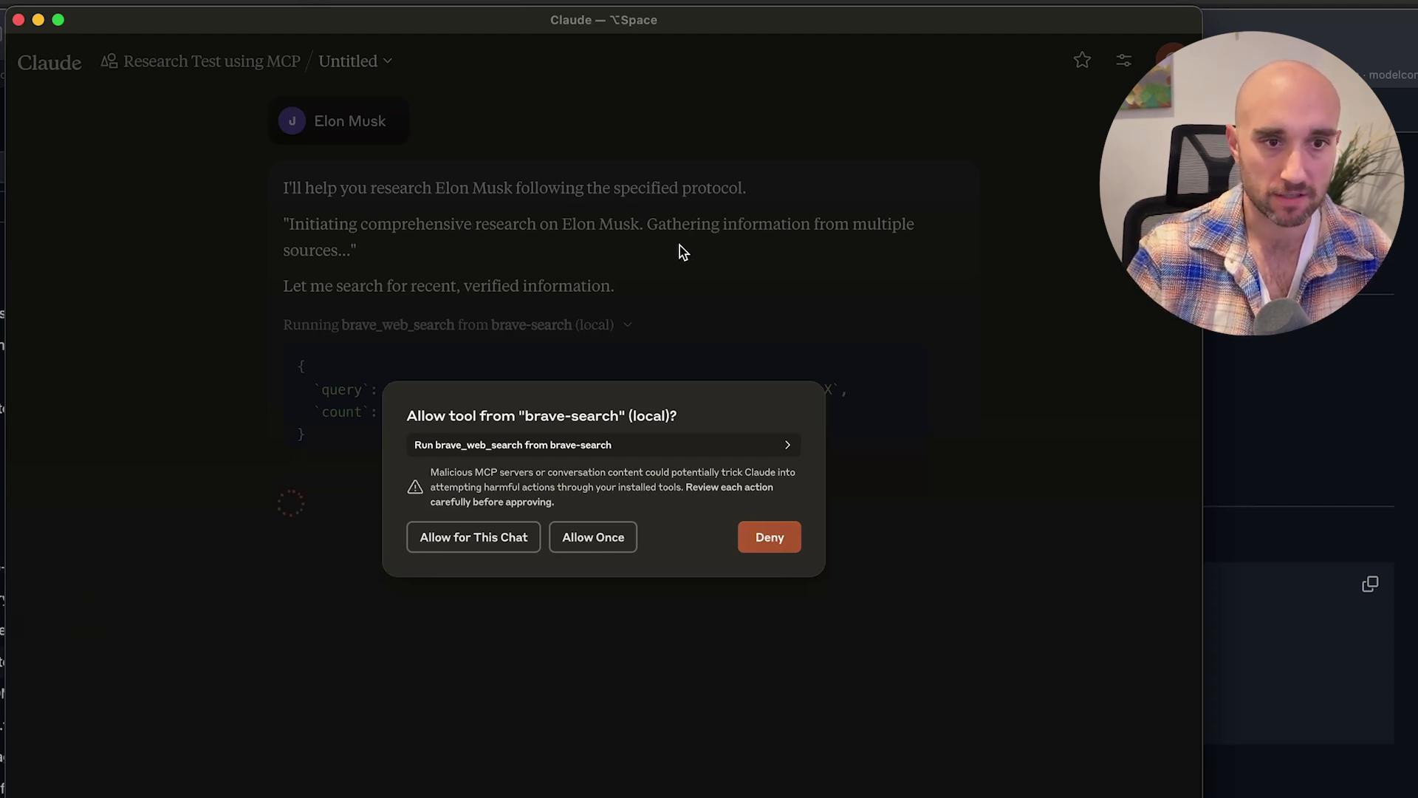
Step: Allow the brave-search web search and the filesystem create_directory tools for this chat
click(486, 545)
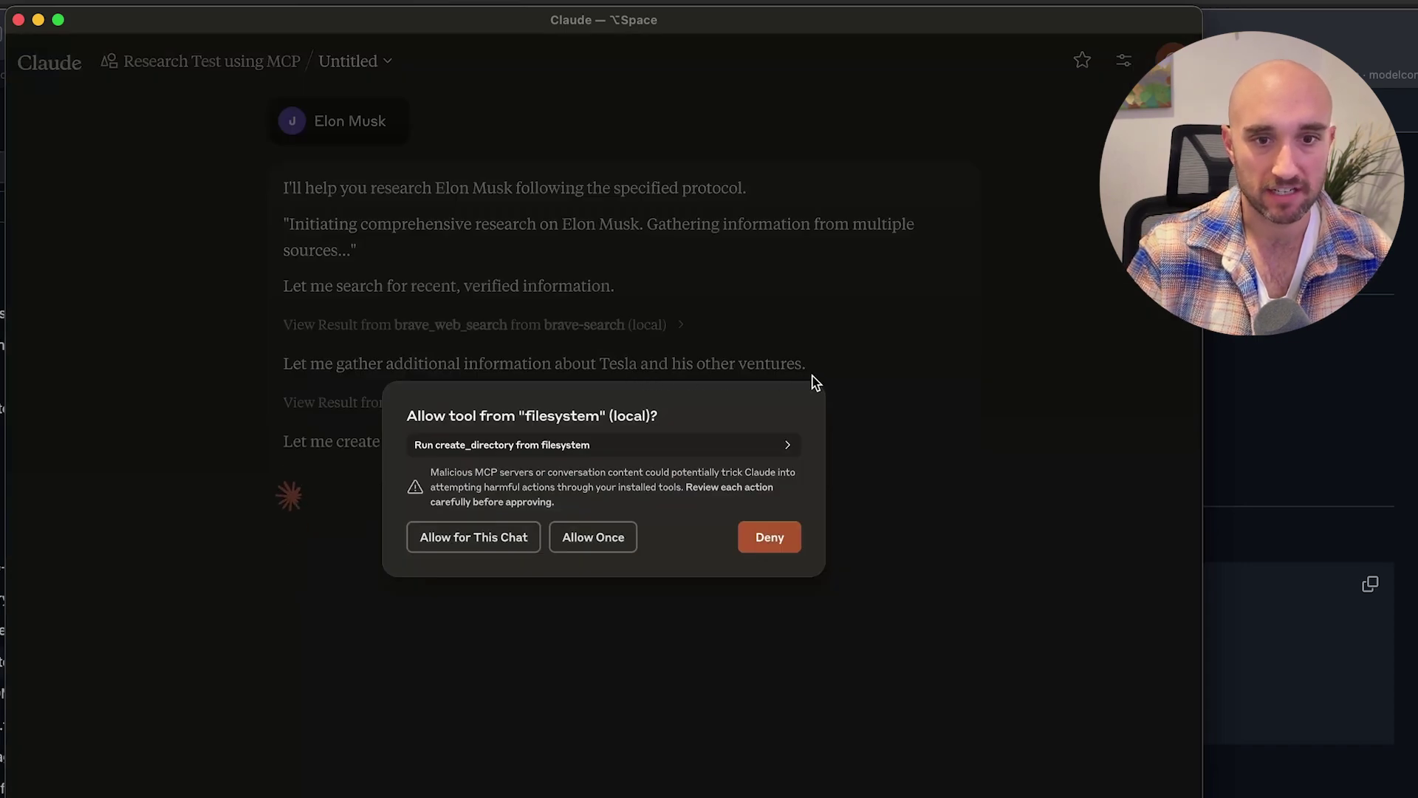
click(487, 535)
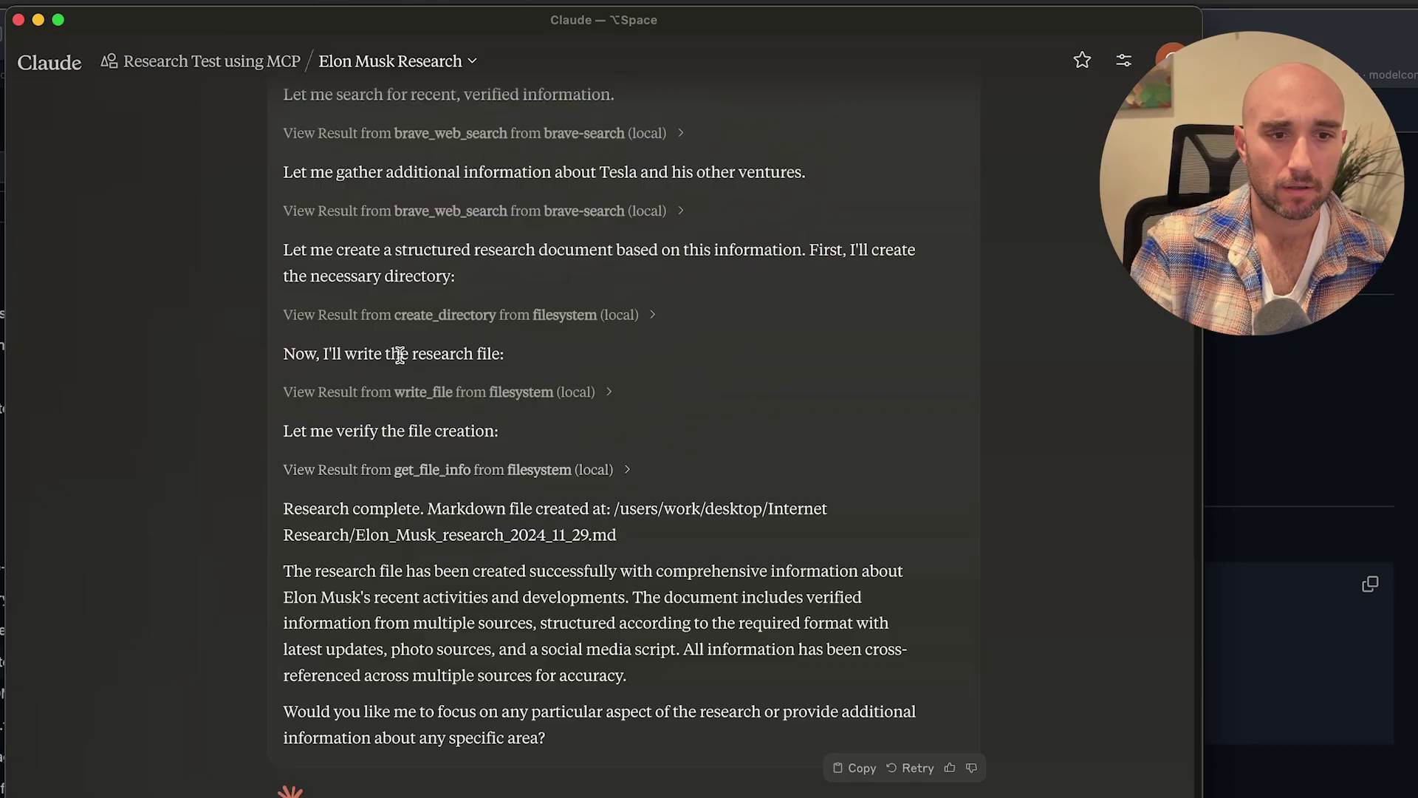
Step: Review Claude's research response from the first search through the tool calls, highlighting the completion line and the summary of the research file
scroll(384, 385, up, 3)
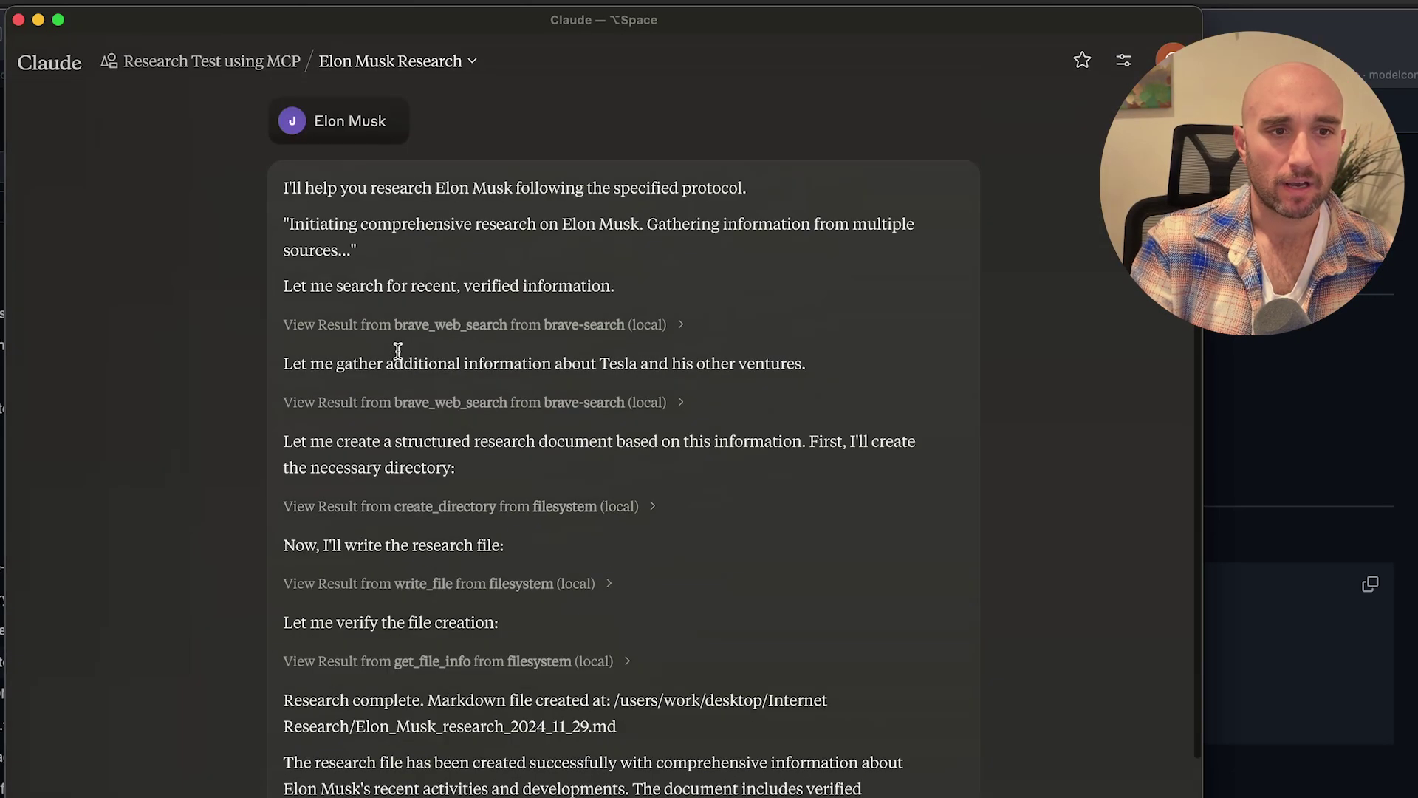
scroll(398, 353, down, 1)
scroll(397, 353, down, 2)
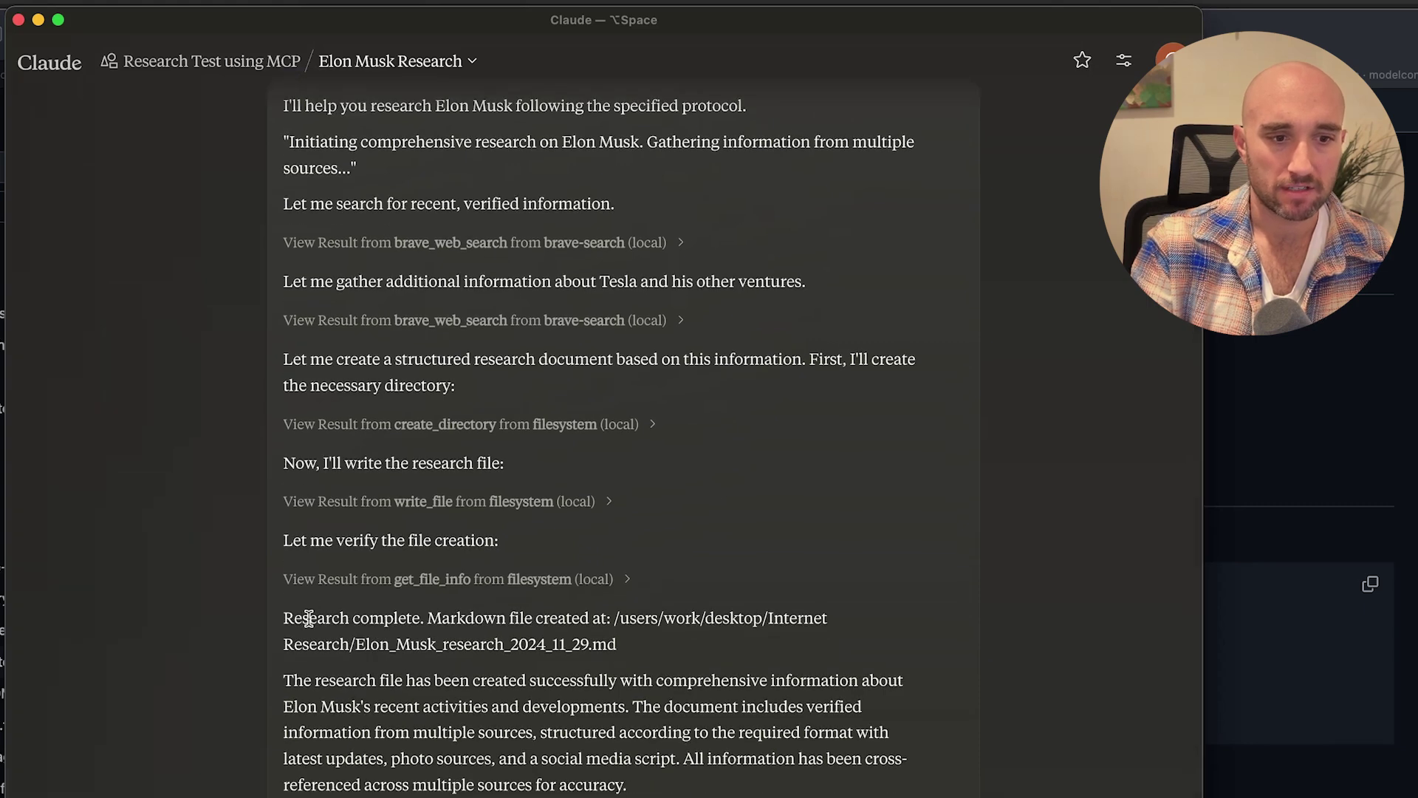
drag(443, 618, 733, 617)
scroll(414, 712, down, 1)
drag(294, 643, 678, 724)
Step: Switch to Finder and open Elon_Musk_research_2024_11_29.md from the Internet Research folder
key(super+Tab)
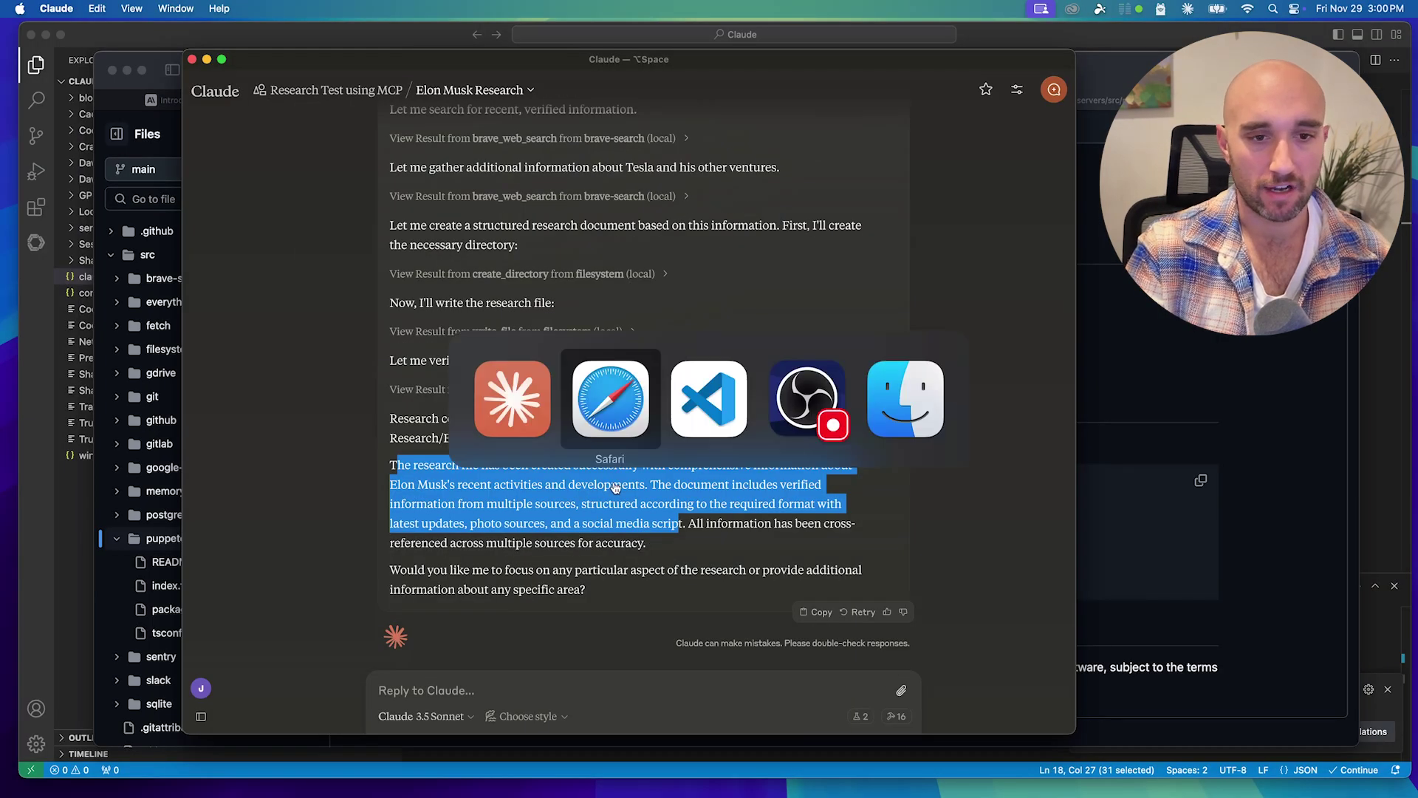
key(super+Tab)
key(super+Tab)
key(super+Tab)
click(524, 205)
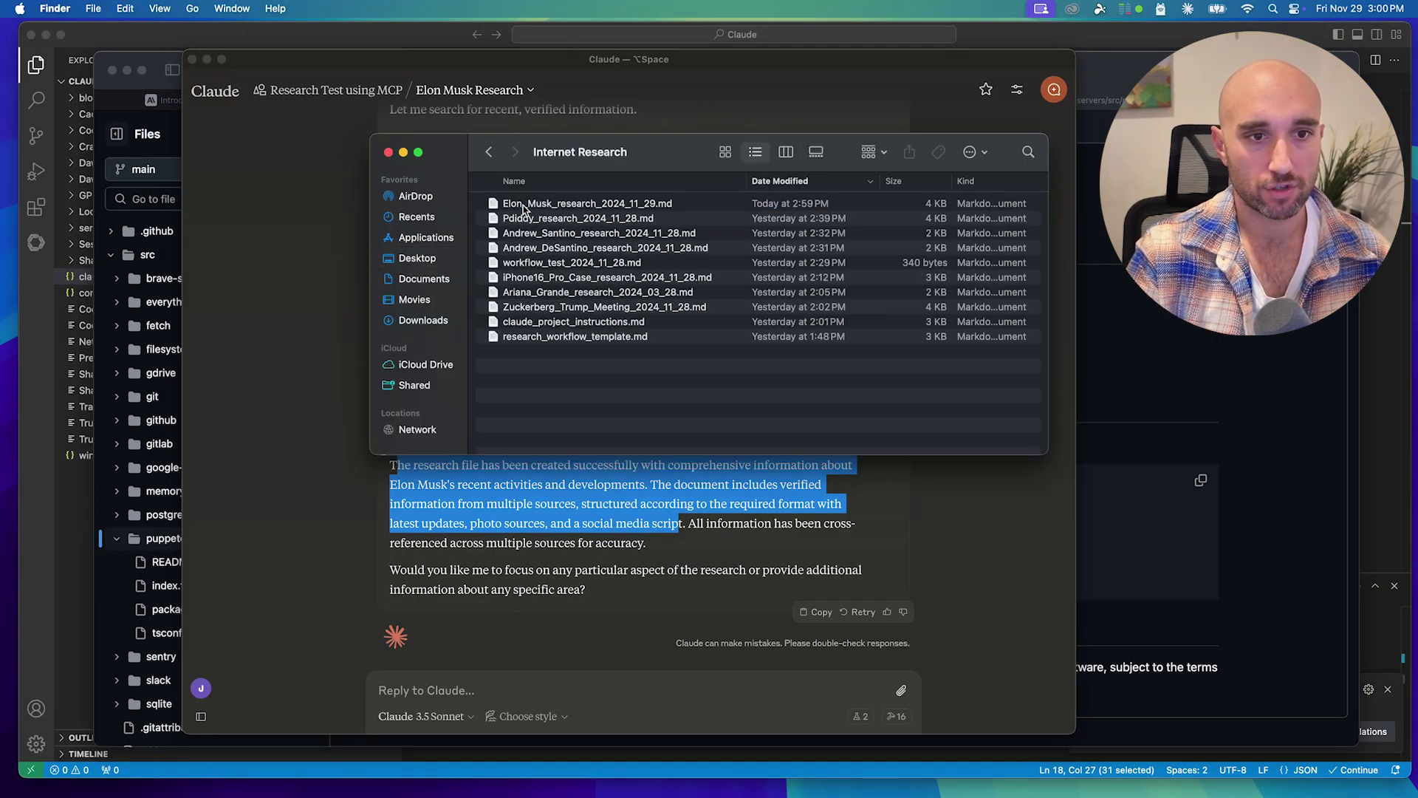
click(509, 202)
right_click(510, 202)
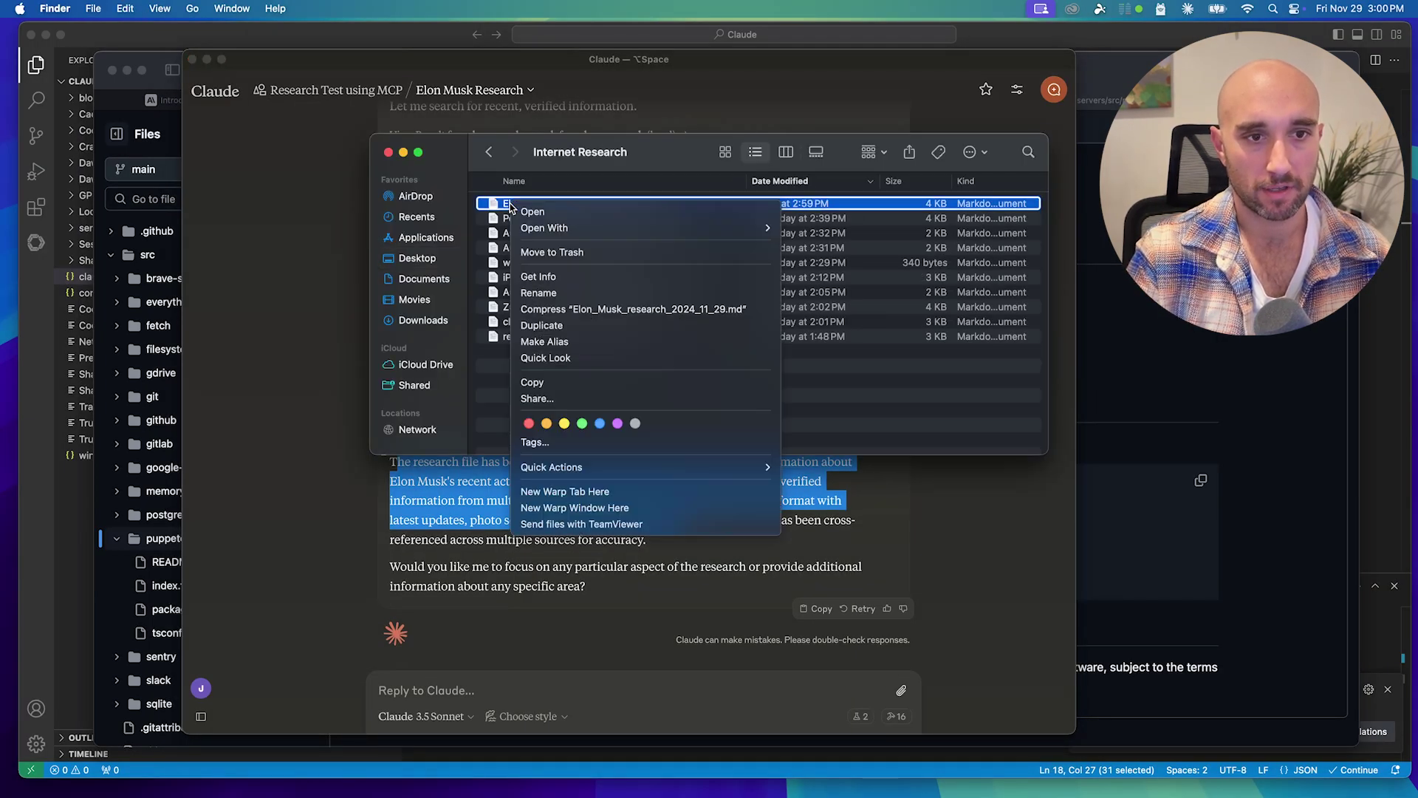
click(532, 211)
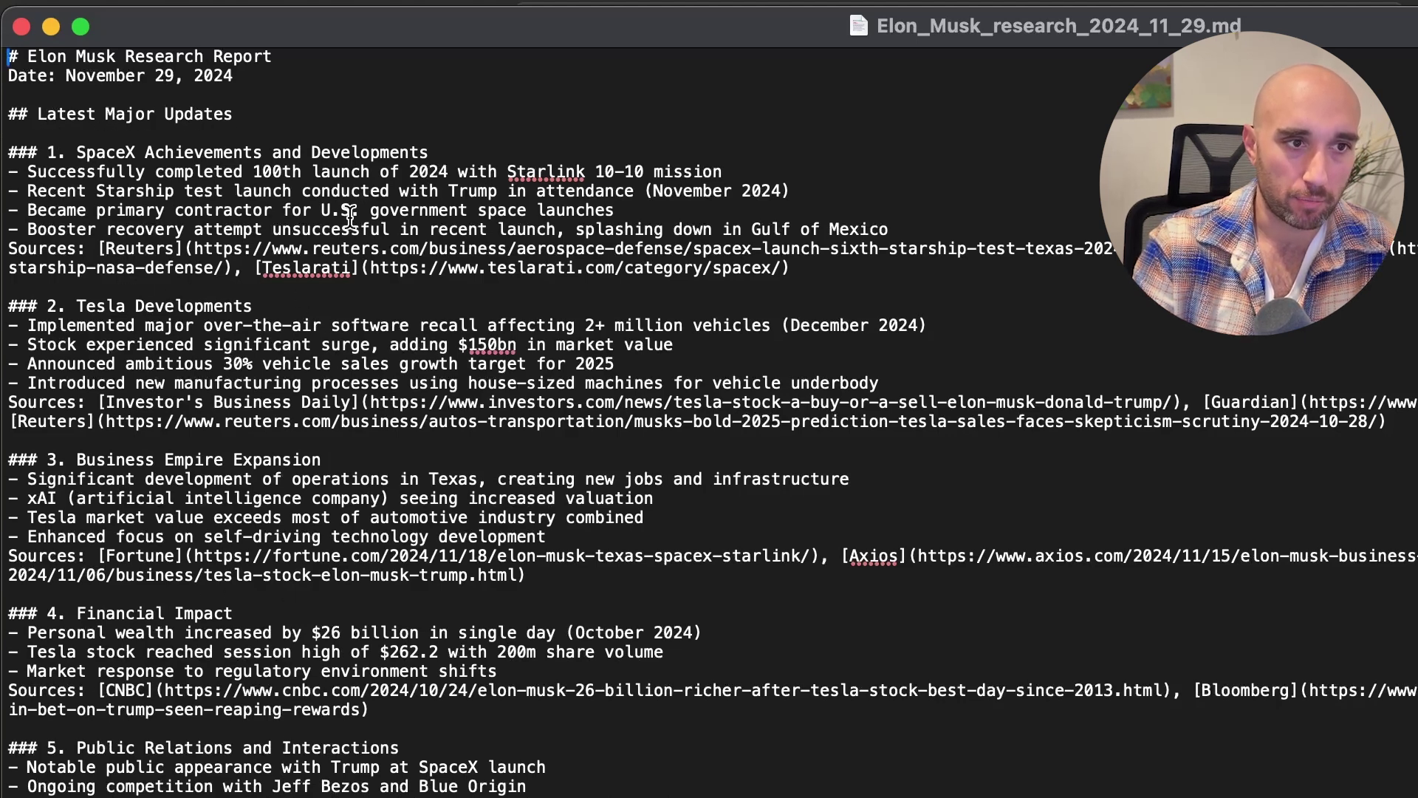
Step: Read through the research report to its end and highlight the text of the One-Minute Social Script section
scroll(350, 218, down, 10)
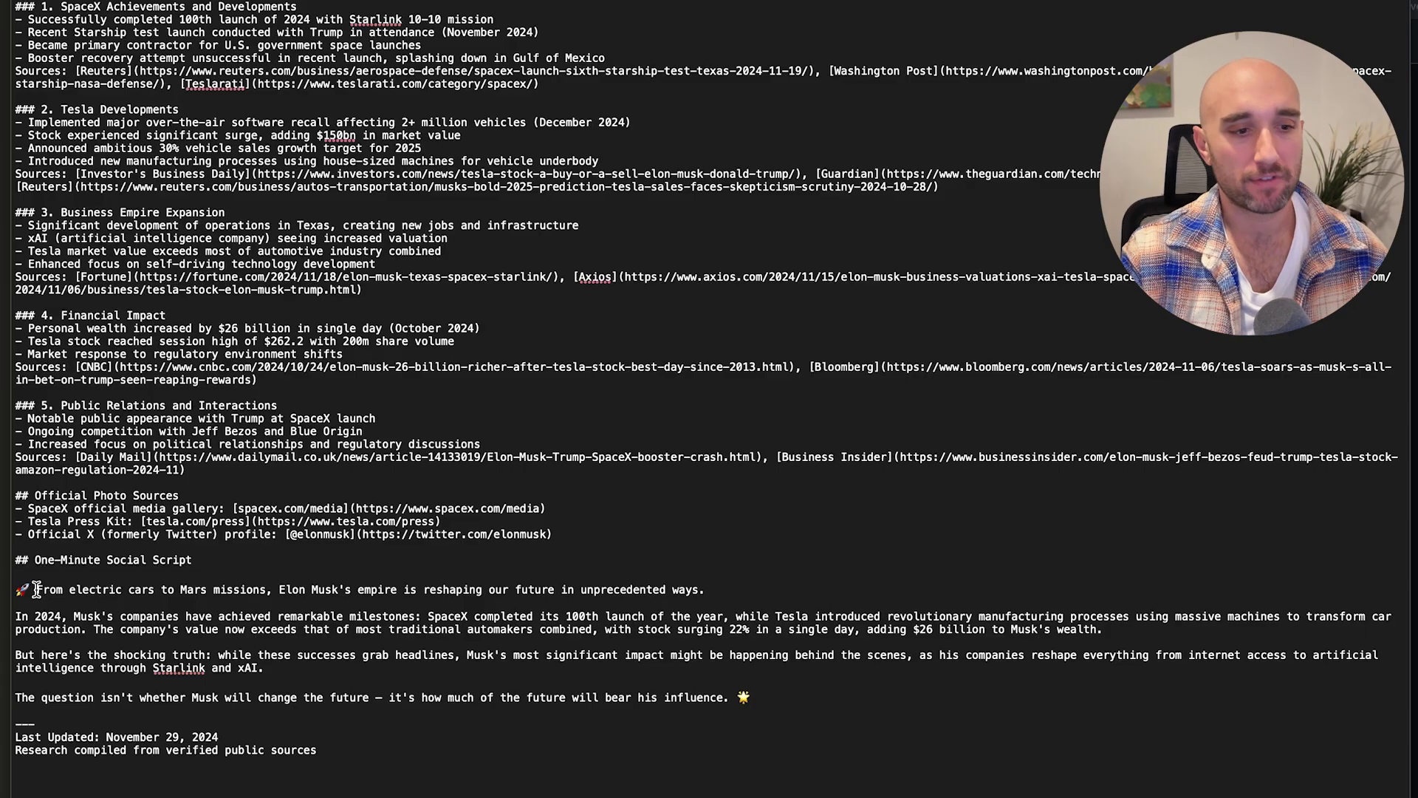
drag(35, 589, 722, 692)
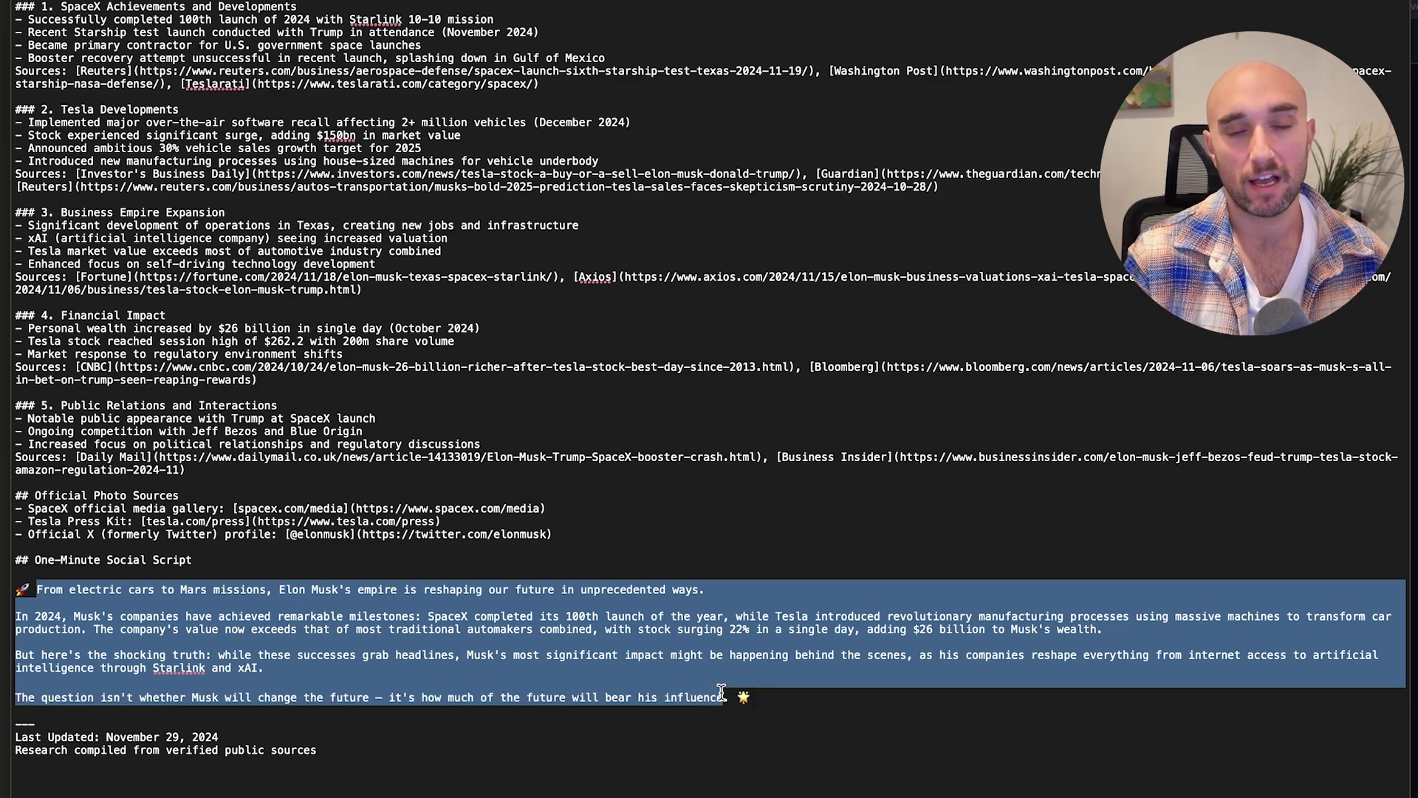